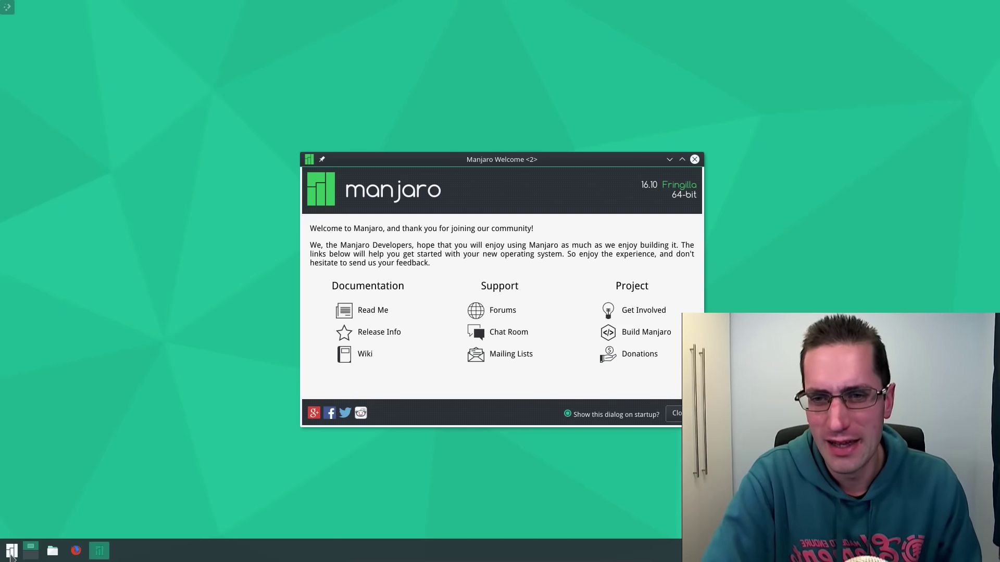
Step: Launch KSysGuard from a 'ksy' launcher search, then minimize the System Monitor window
click(15, 554)
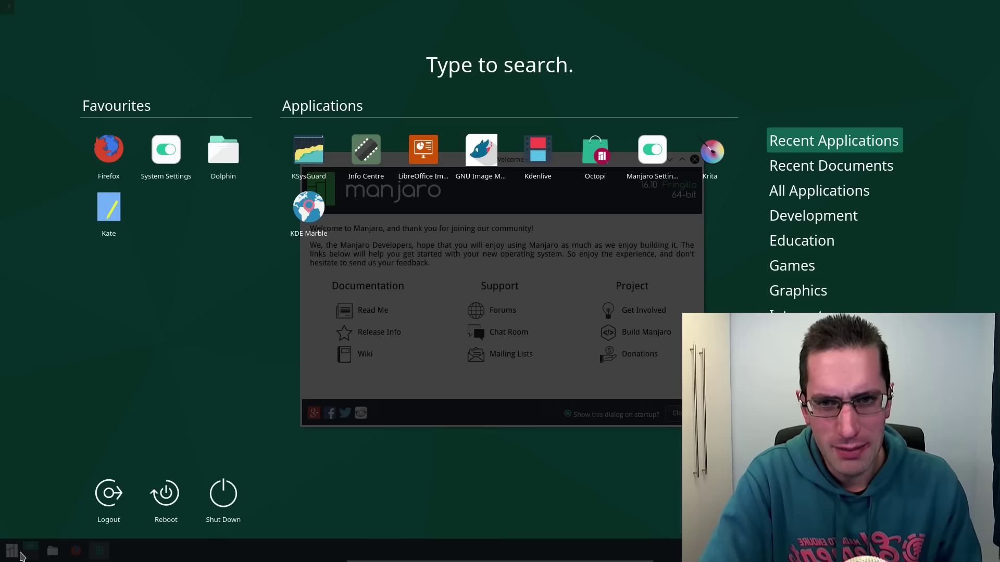
text(ksy)
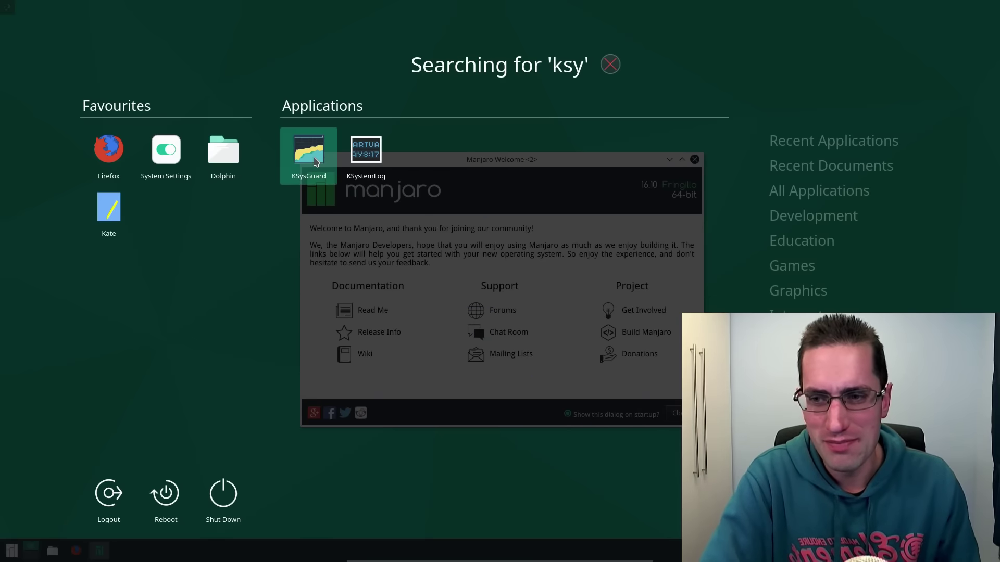
click(316, 161)
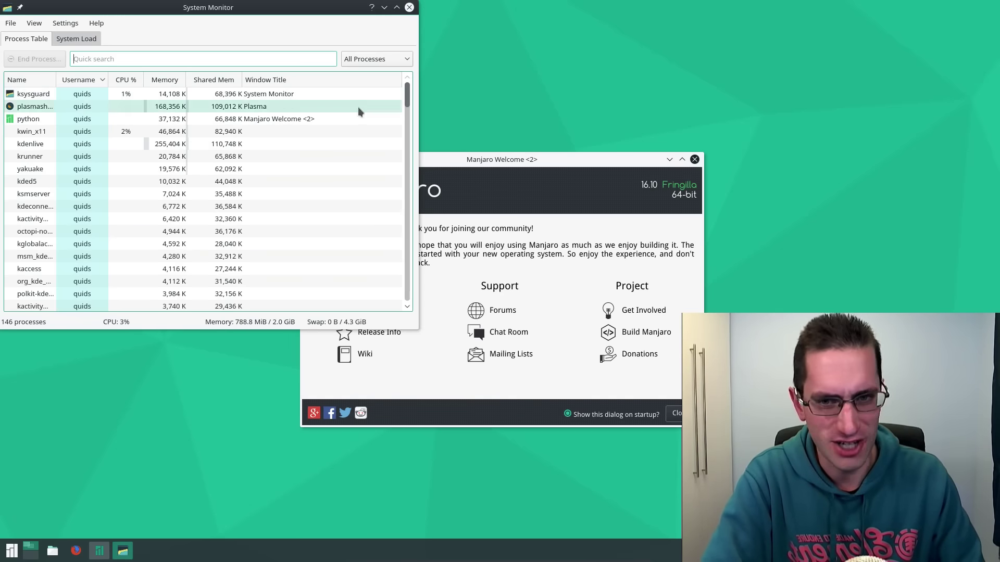
click(384, 7)
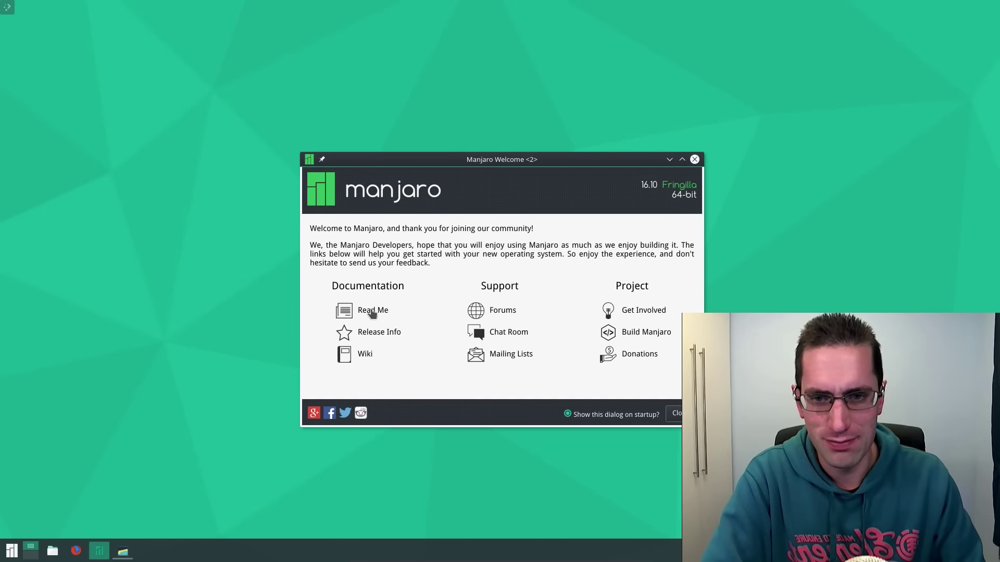
click(371, 312)
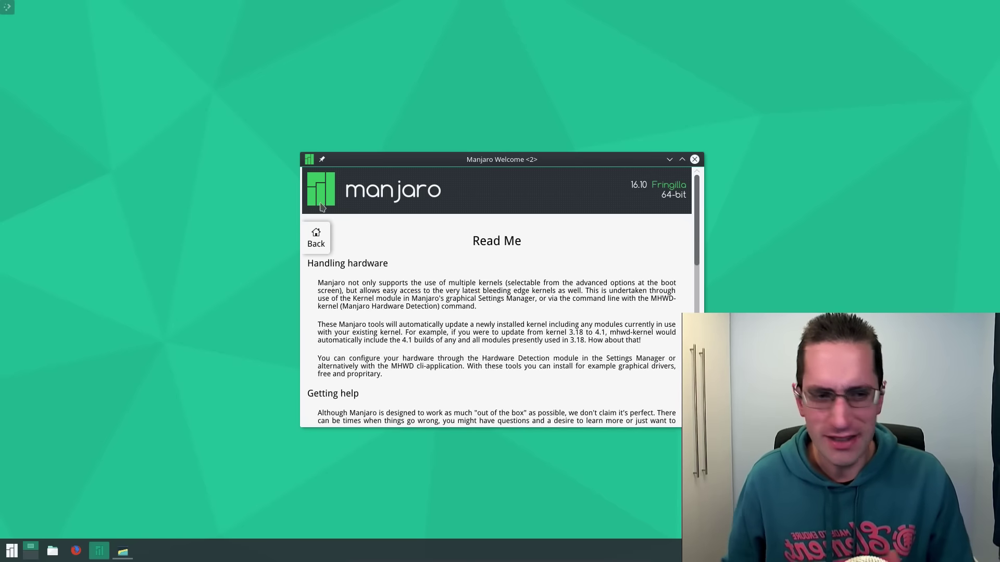
click(315, 244)
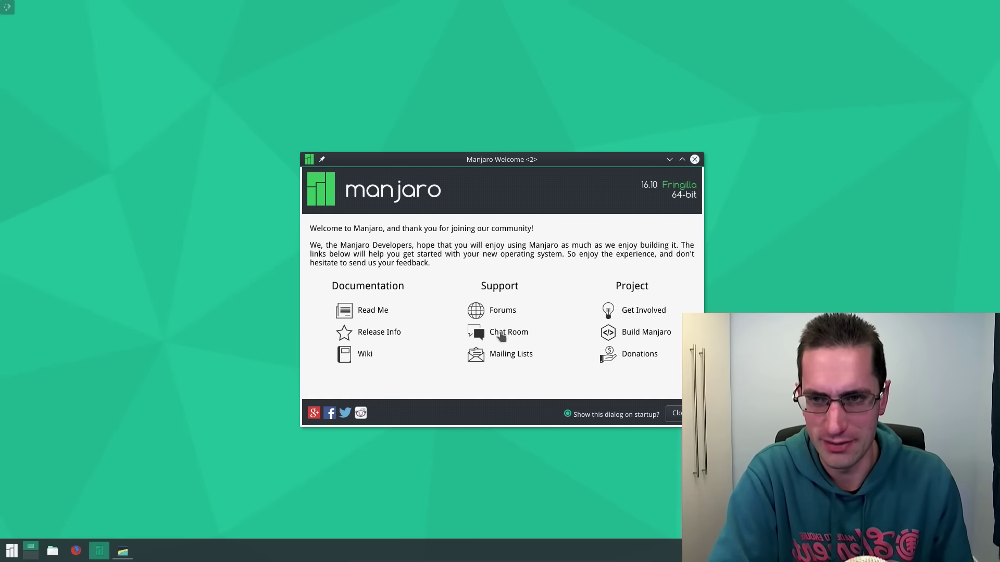
click(500, 336)
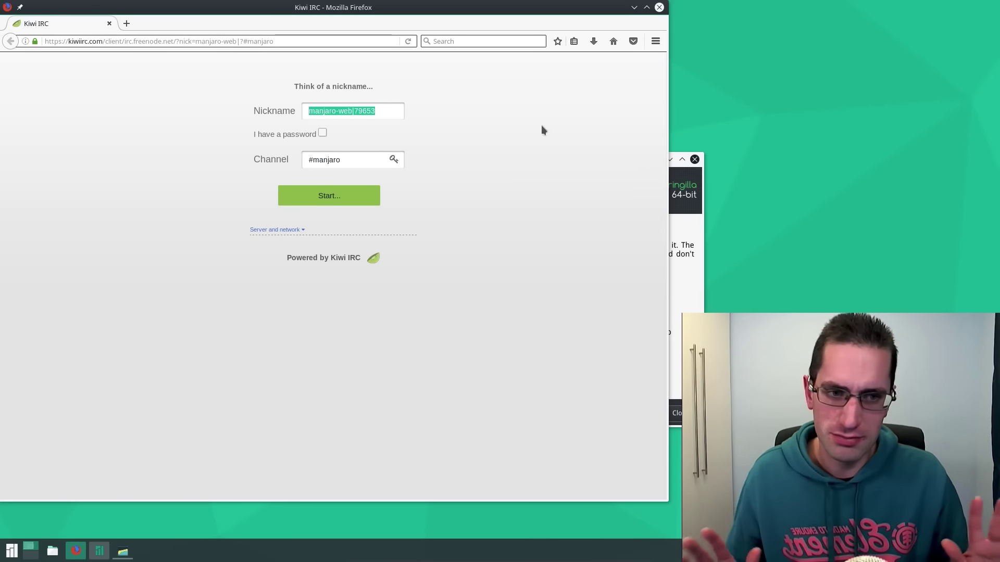
click(659, 7)
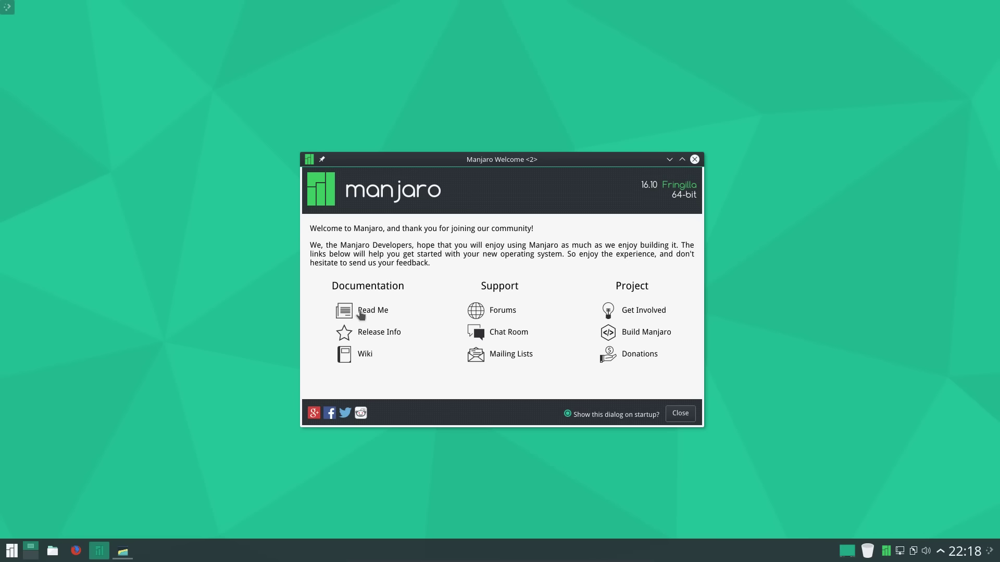
Step: Open the Read Me document and scroll through it
click(361, 312)
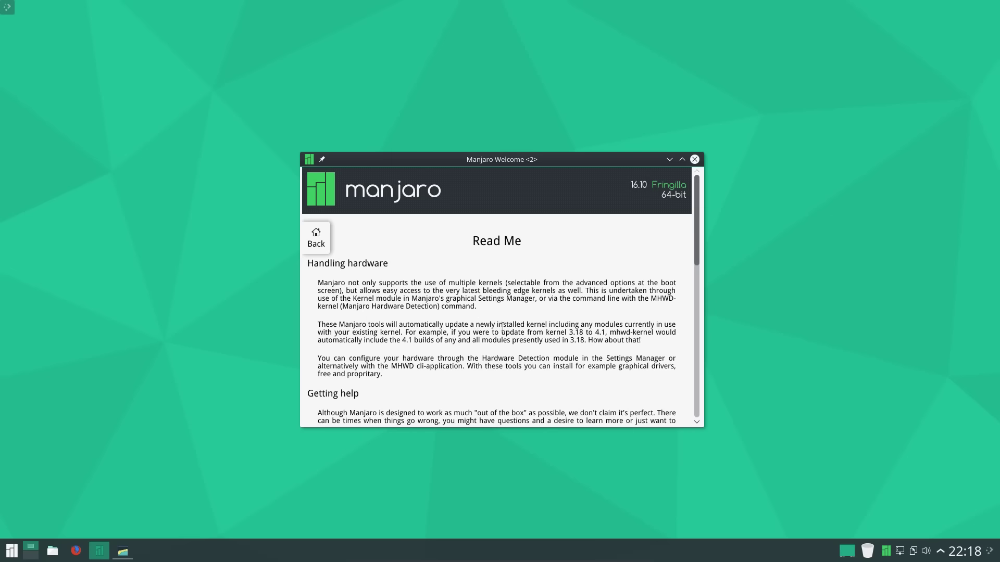
scroll(499, 319, down, 3)
scroll(497, 319, down, 3)
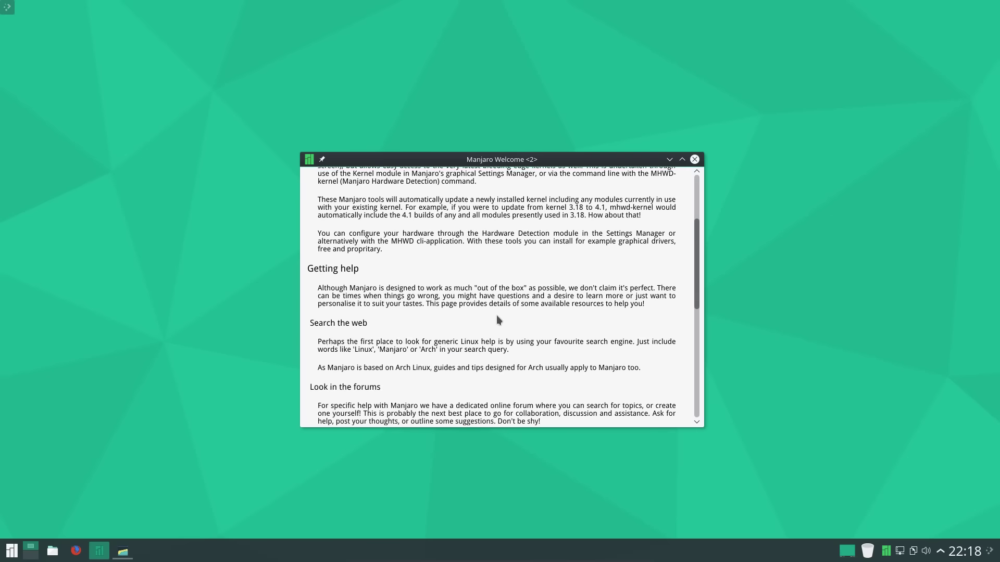
scroll(491, 318, up, 6)
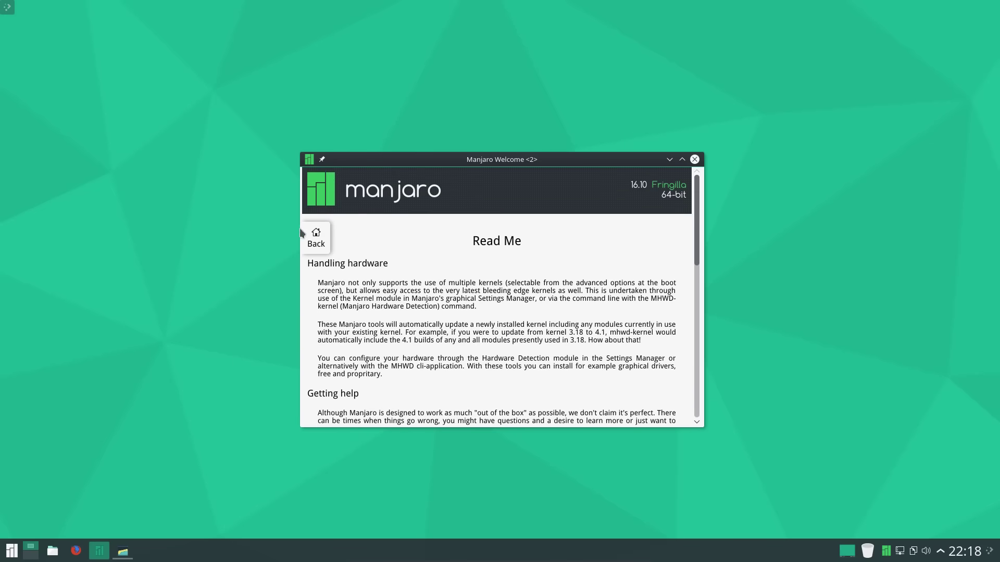
Step: Back on the welcome page, uncheck 'Show this dialog on startup?' and close Manjaro Welcome
click(317, 241)
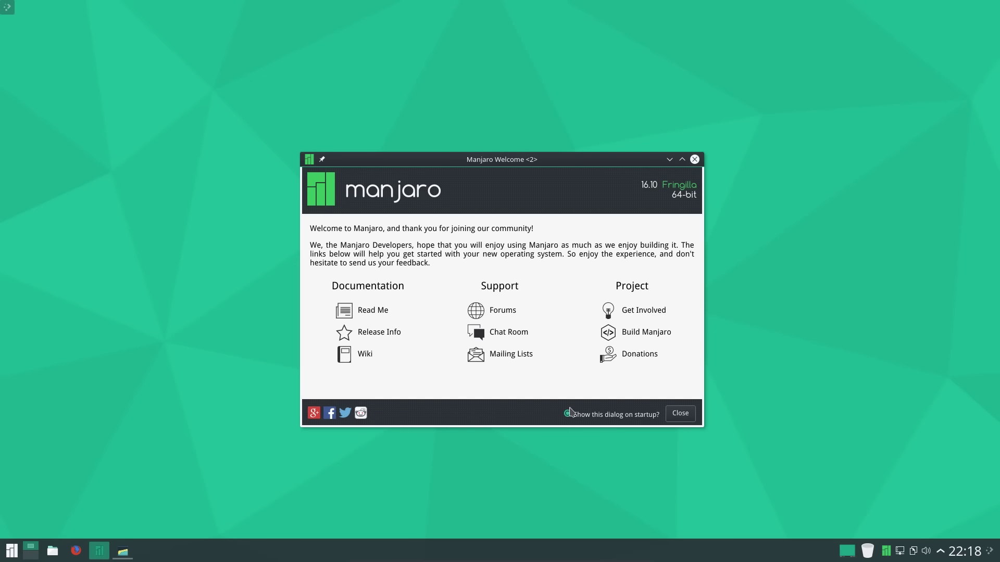
click(568, 414)
click(676, 419)
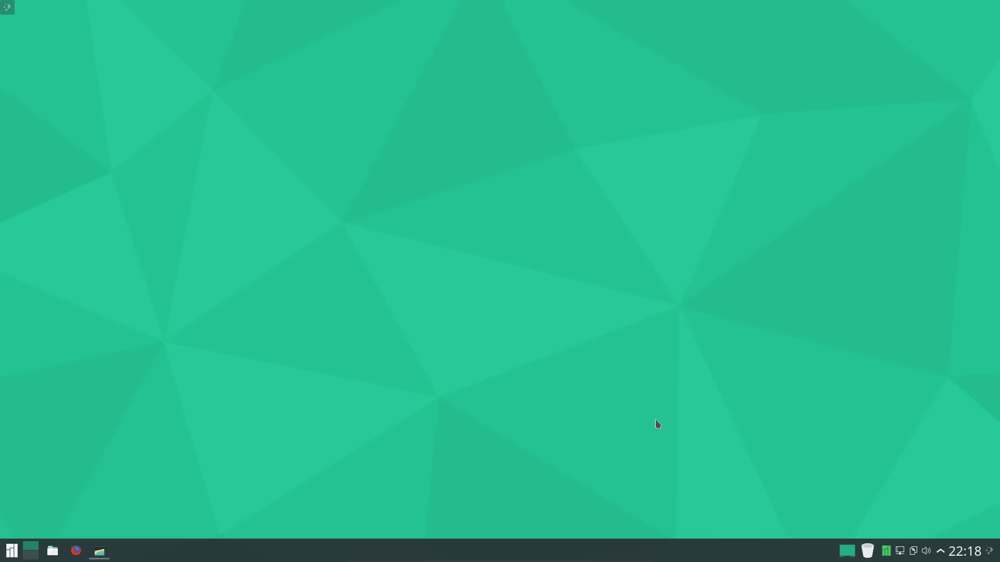
click(6, 555)
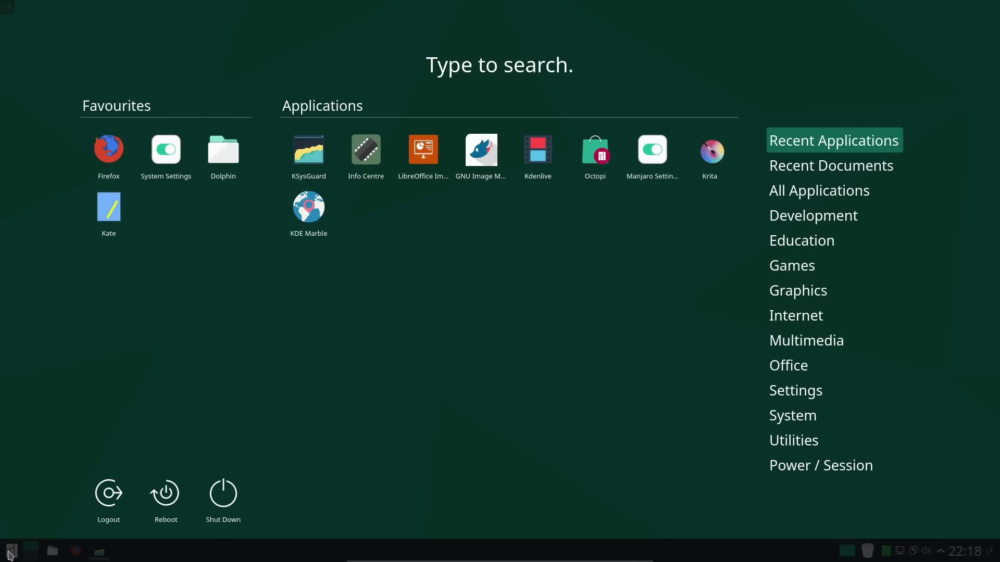
click(9, 556)
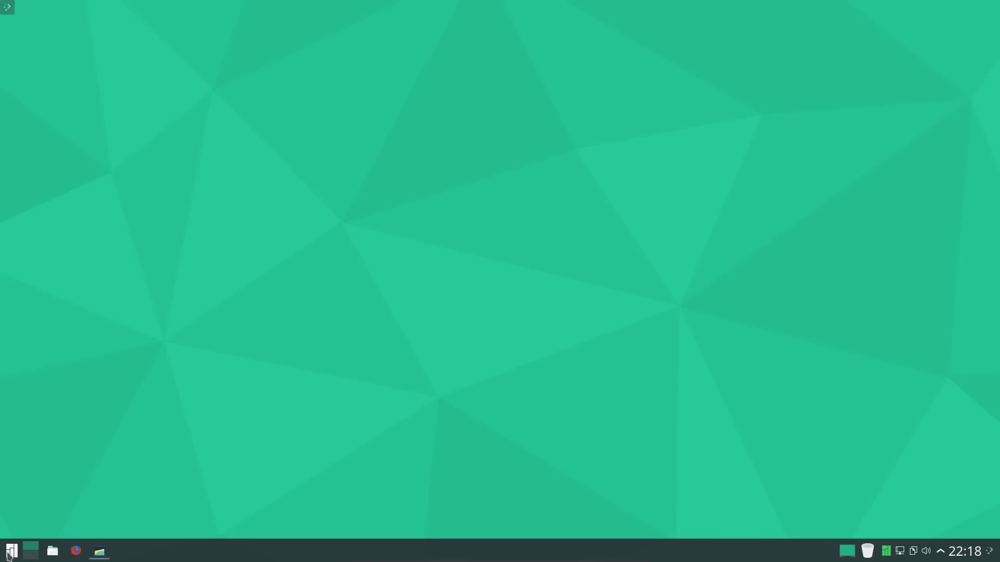
right_click(8, 556)
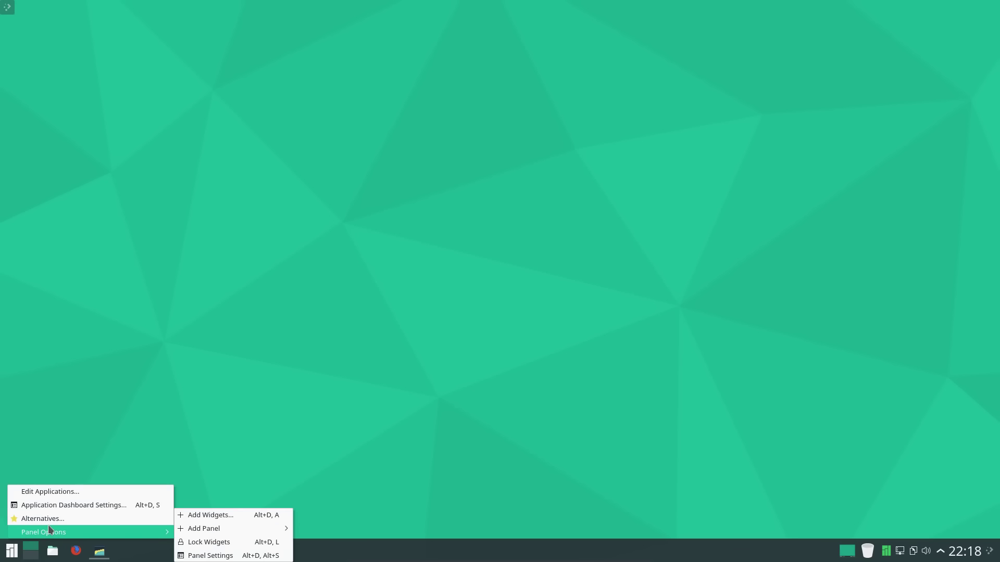
click(51, 523)
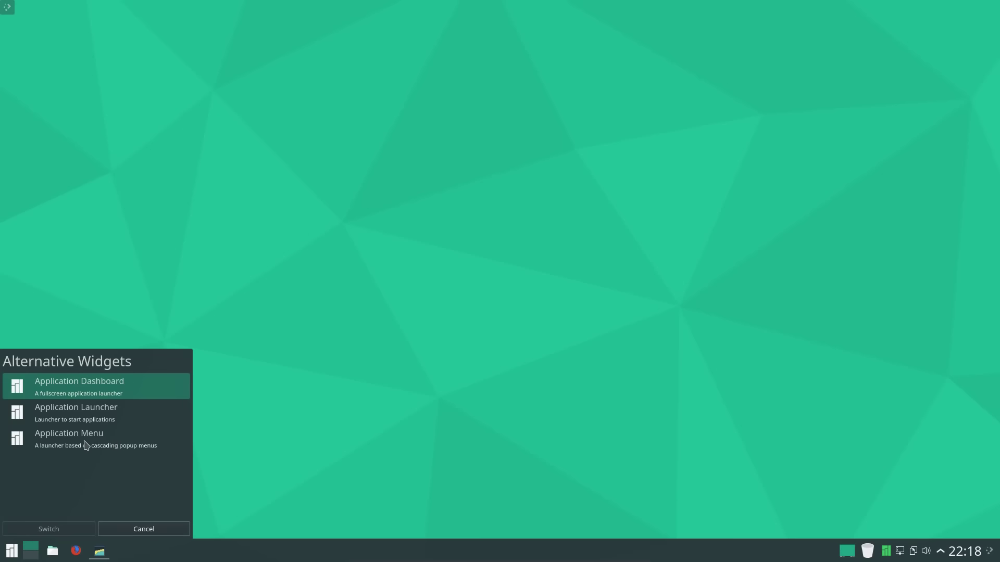
click(86, 445)
click(77, 526)
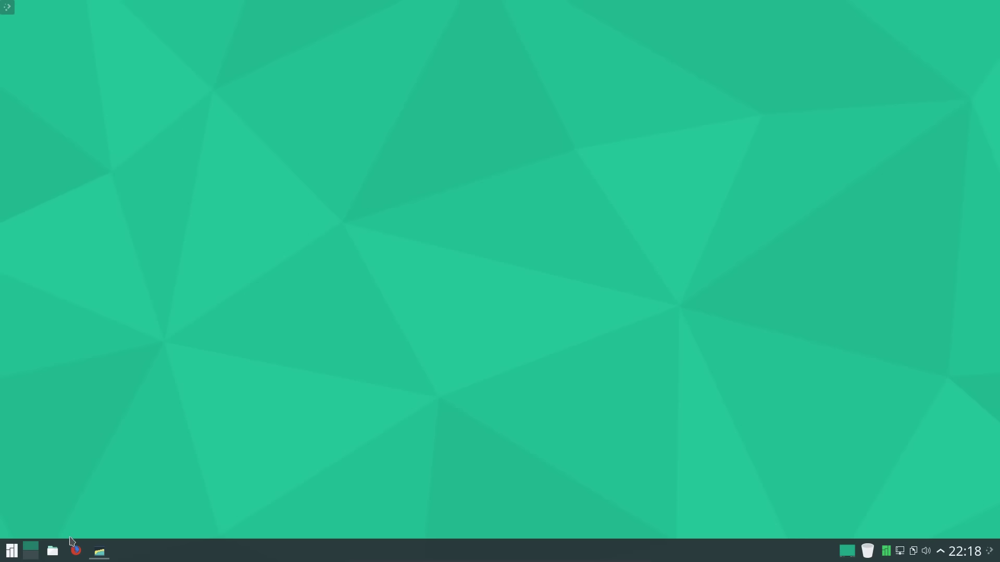
click(12, 552)
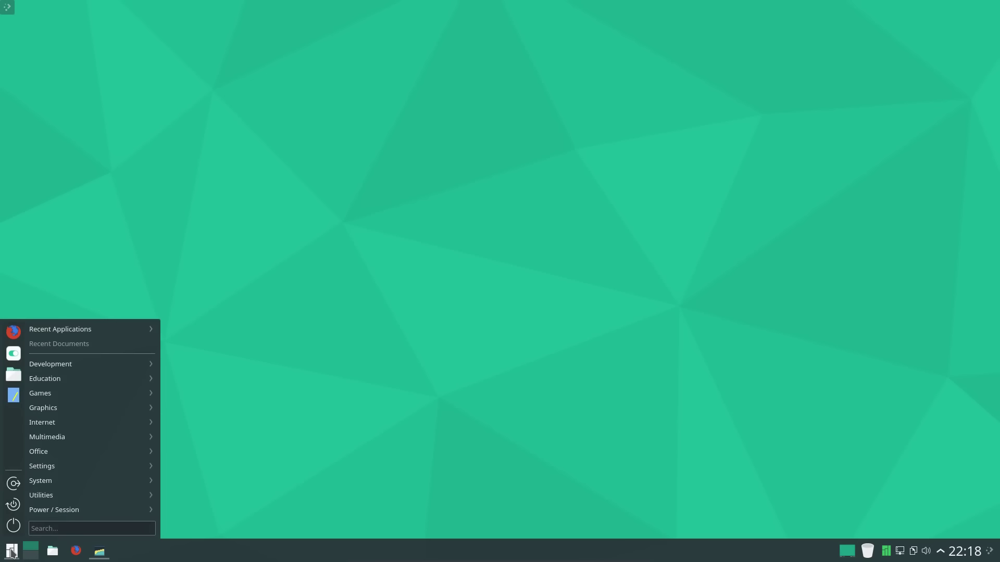
click(11, 552)
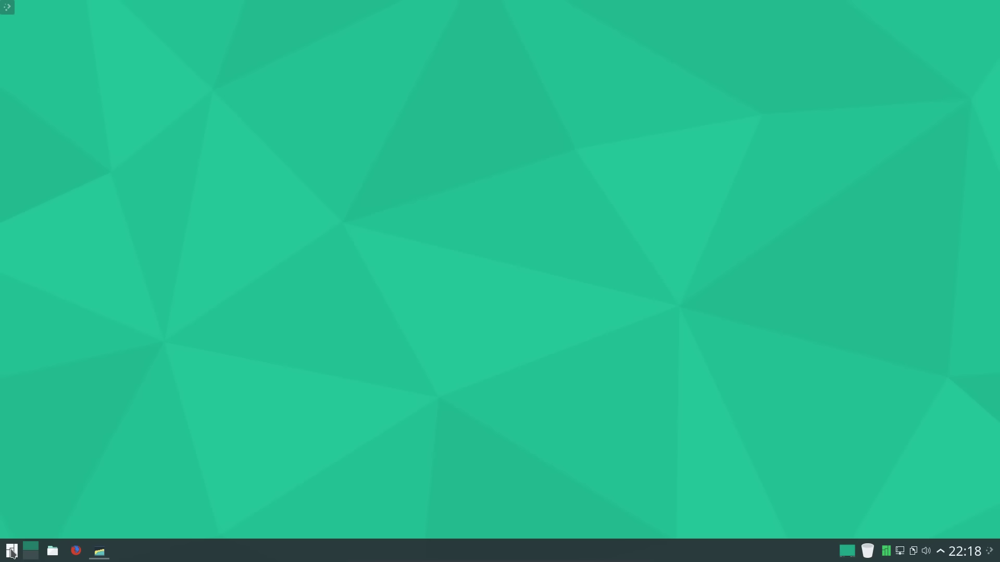
right_click(11, 551)
click(36, 517)
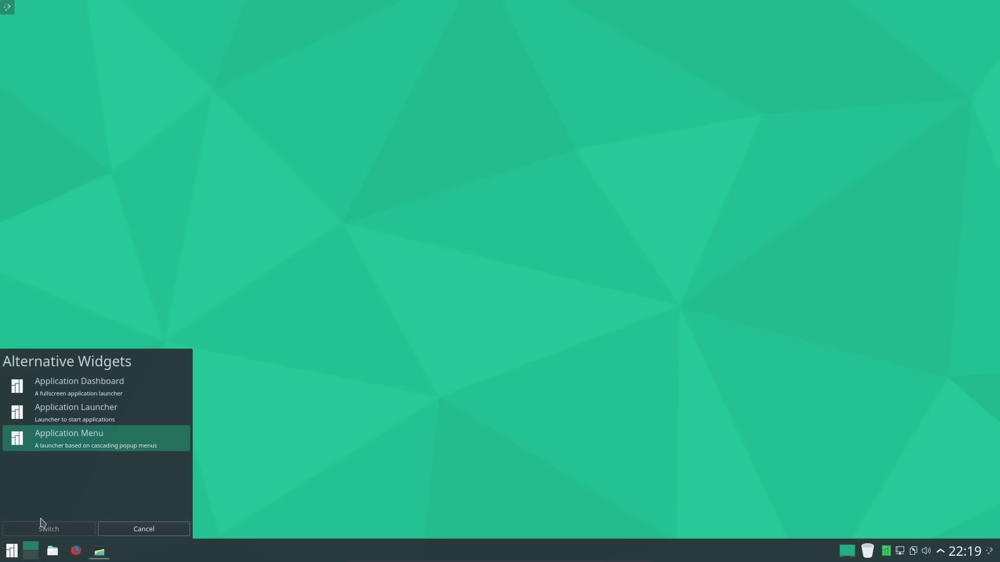
click(82, 386)
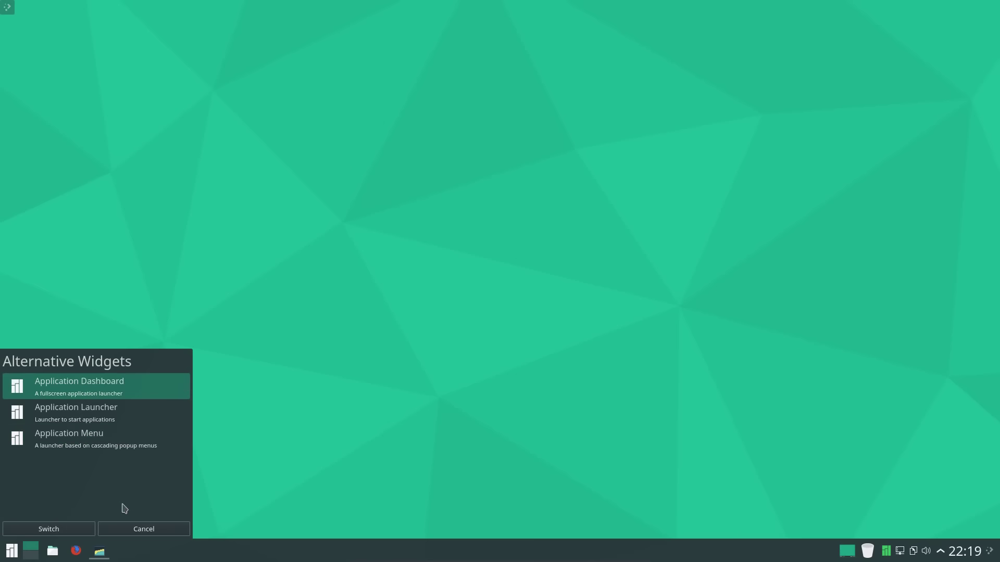
click(49, 531)
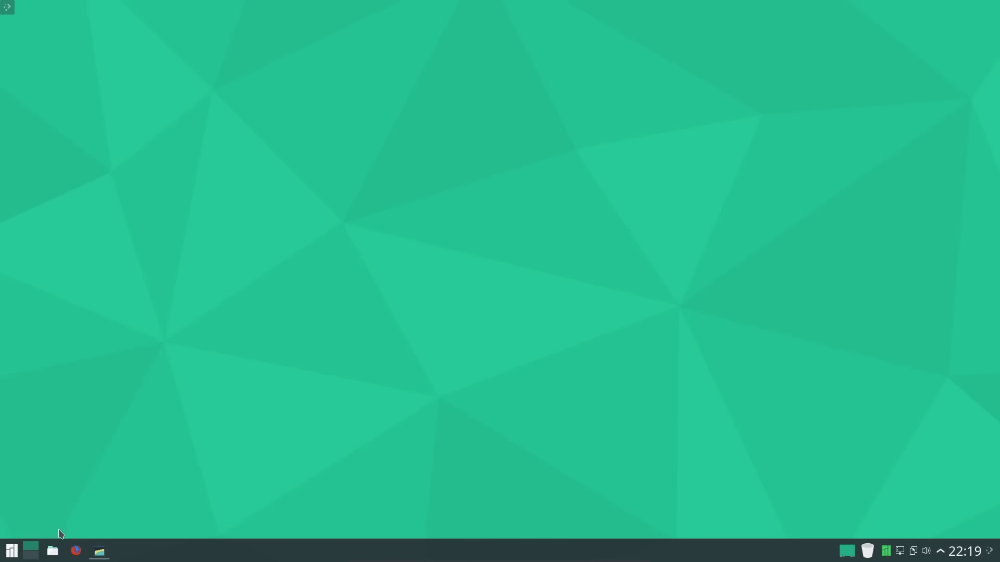
Step: Restore System Monitor from the taskbar and close it
mouse_move(103, 556)
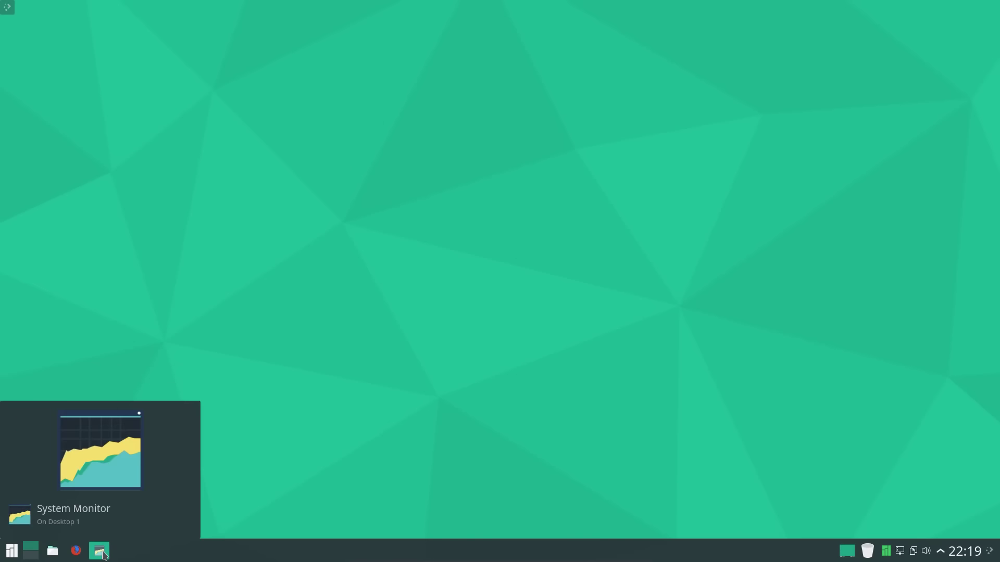
click(104, 556)
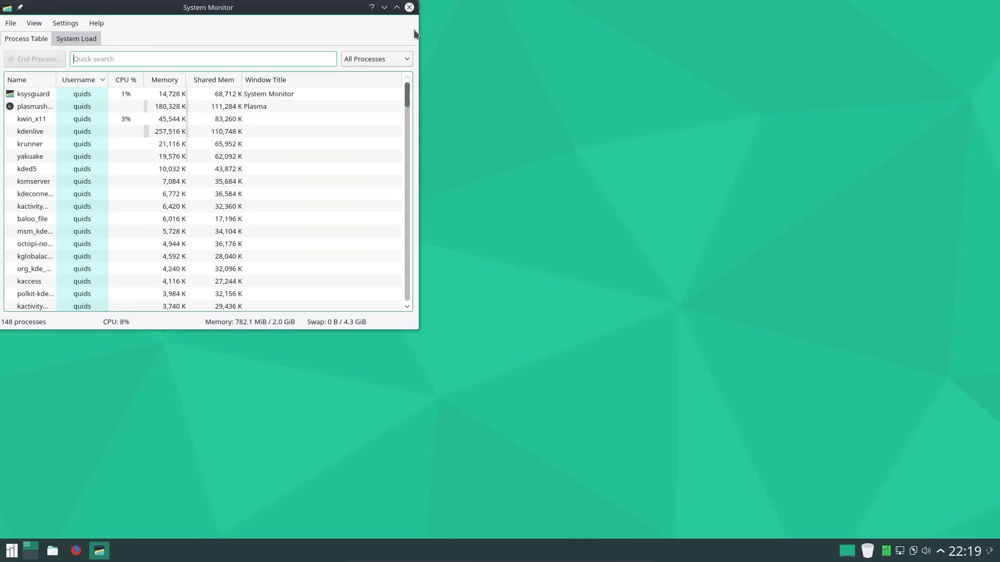
click(410, 7)
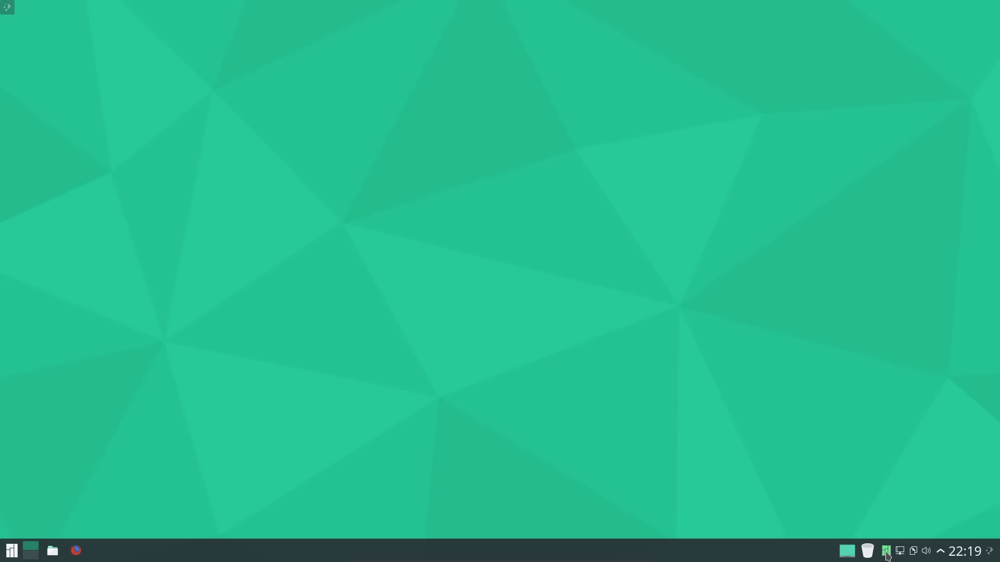
right_click(887, 553)
click(719, 410)
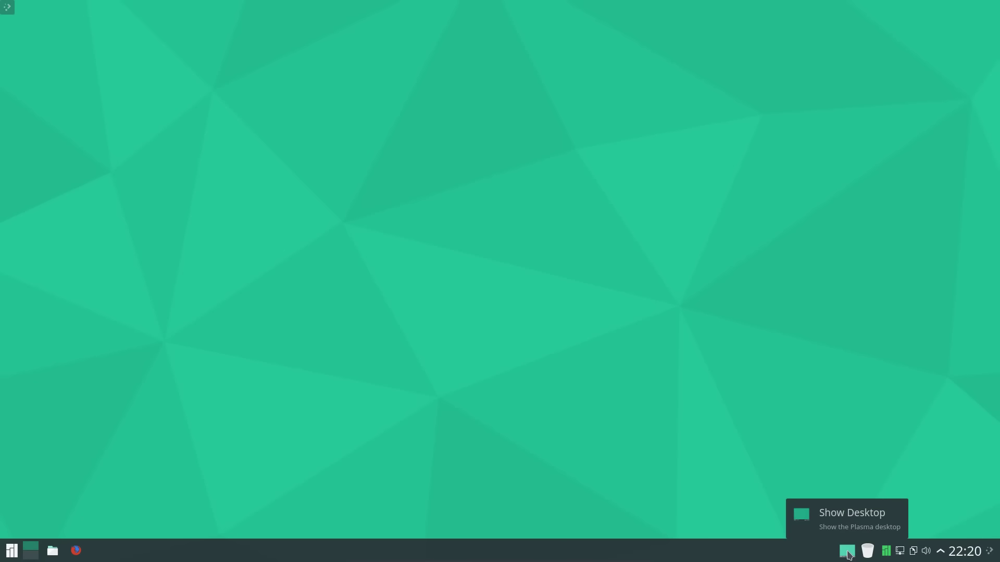
right_click(887, 556)
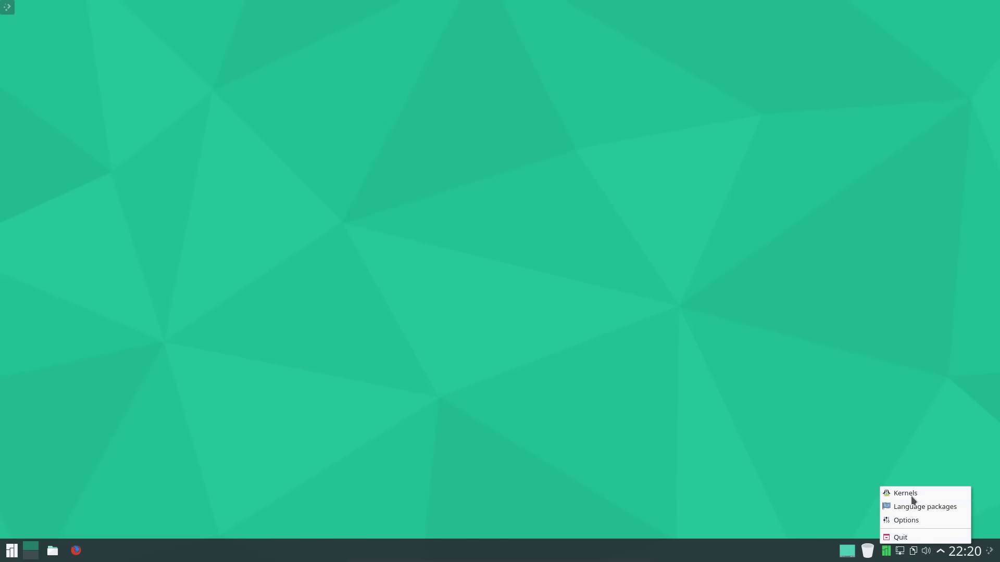
click(909, 493)
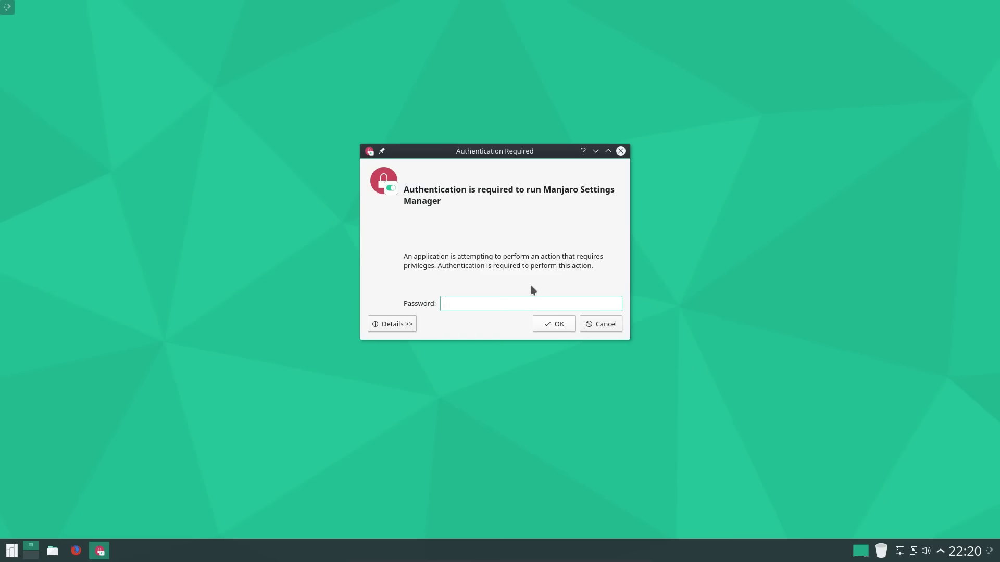
key(Return)
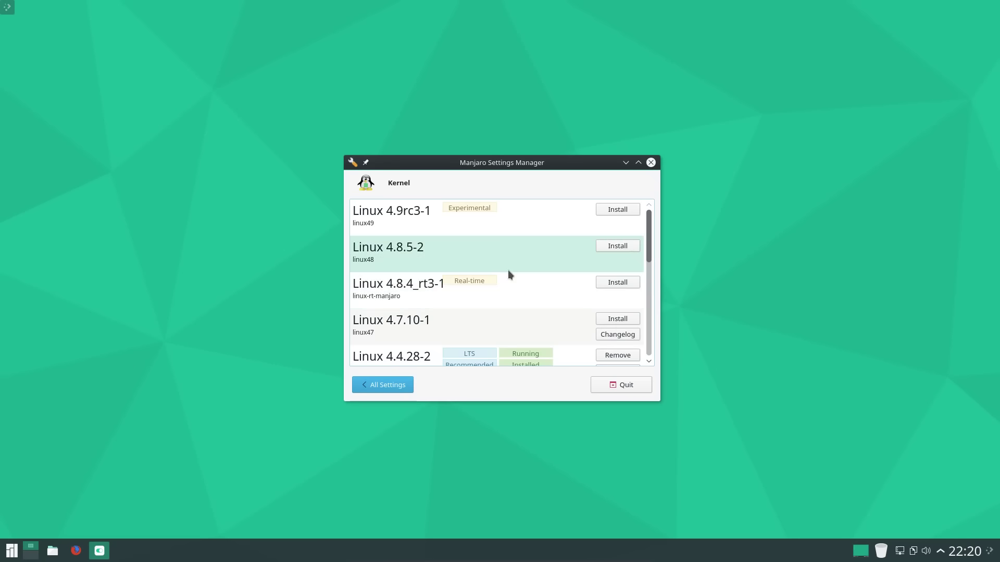
scroll(509, 274, down, 10)
scroll(509, 281, up, 10)
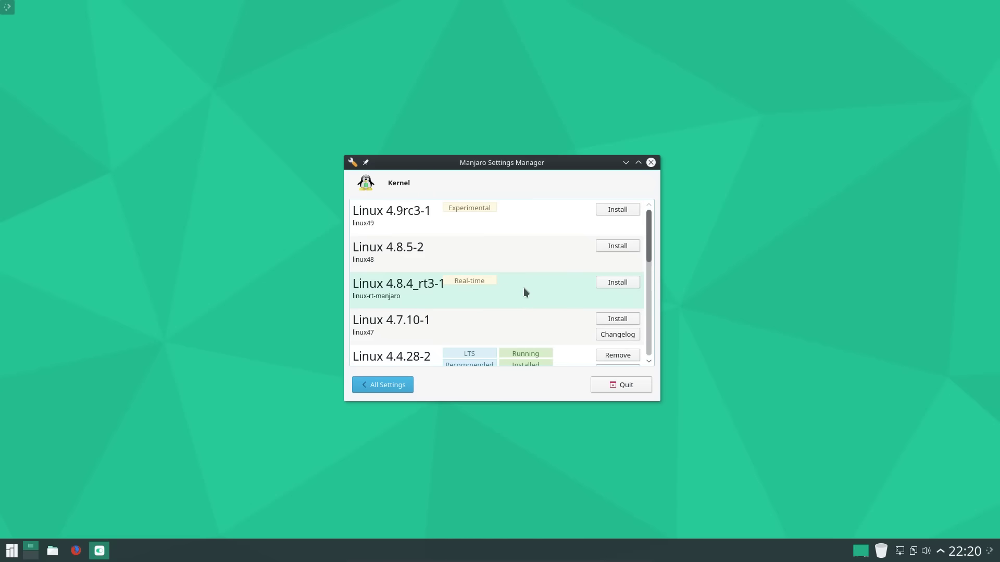
click(650, 162)
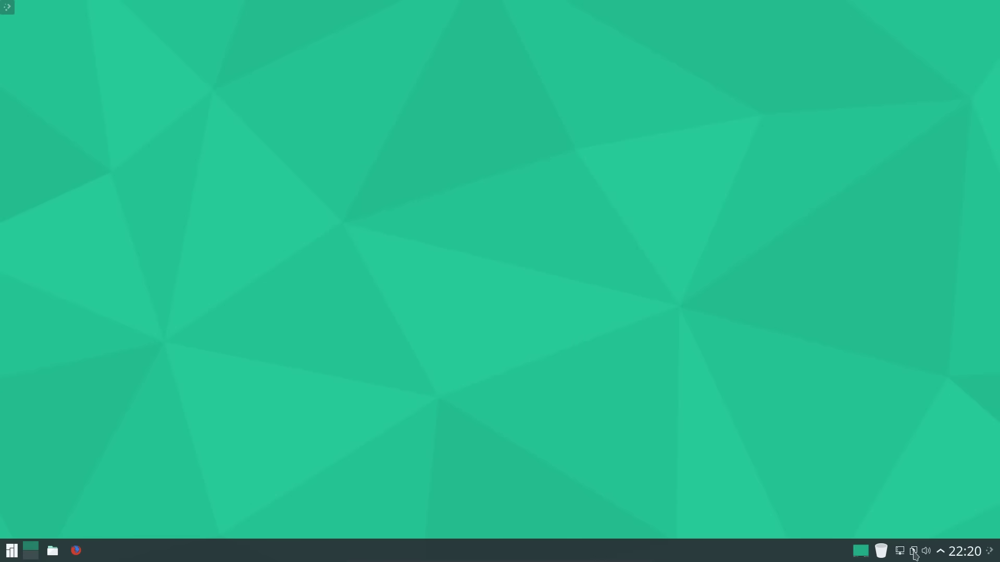
click(970, 556)
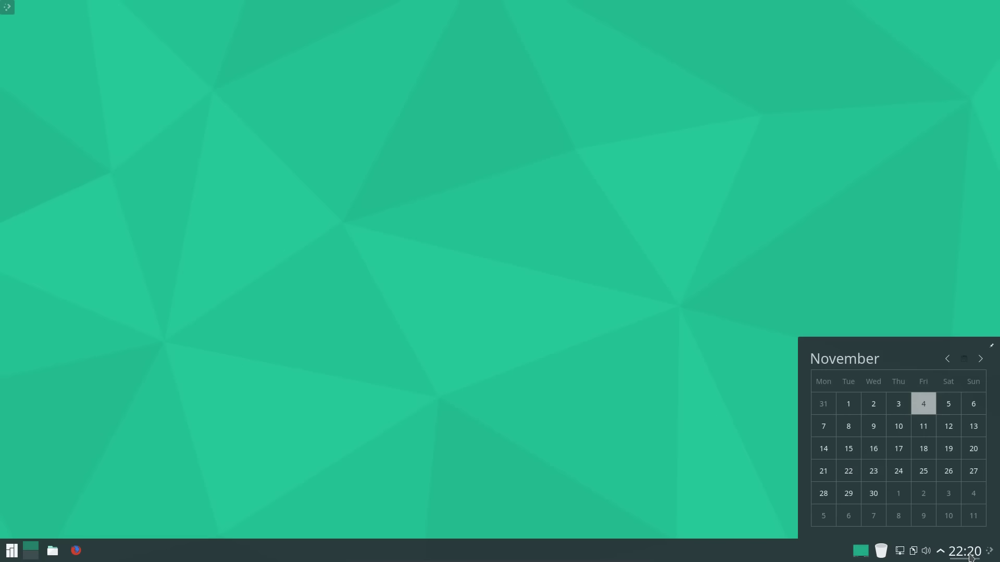
click(990, 552)
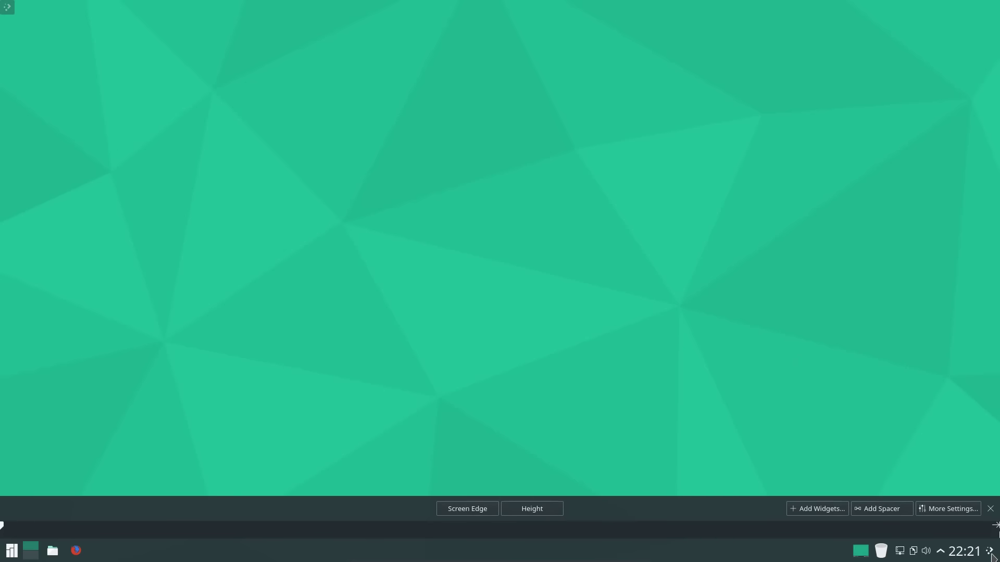
click(991, 554)
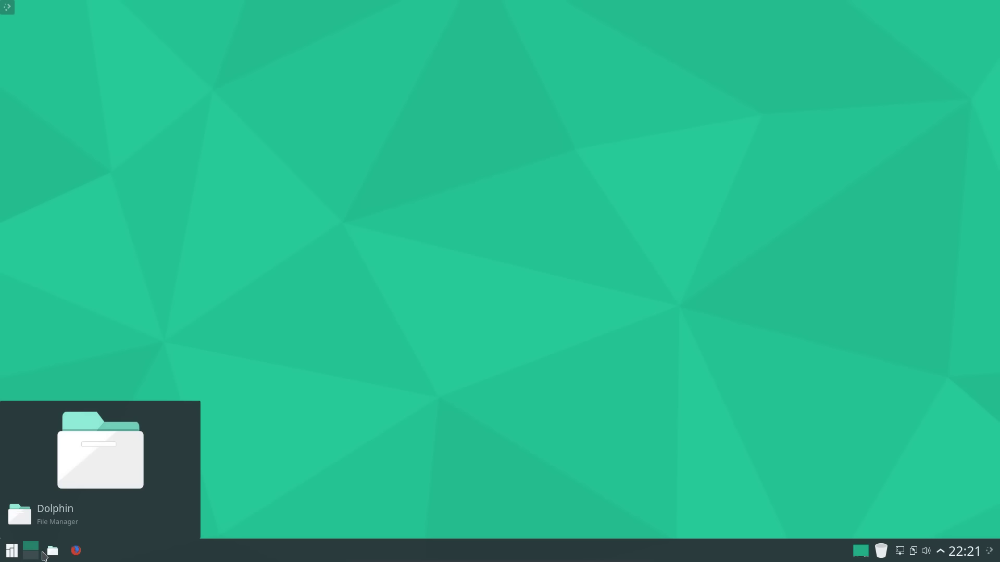
Step: Open the Application Dashboard and browse its categories, ending on System
click(11, 552)
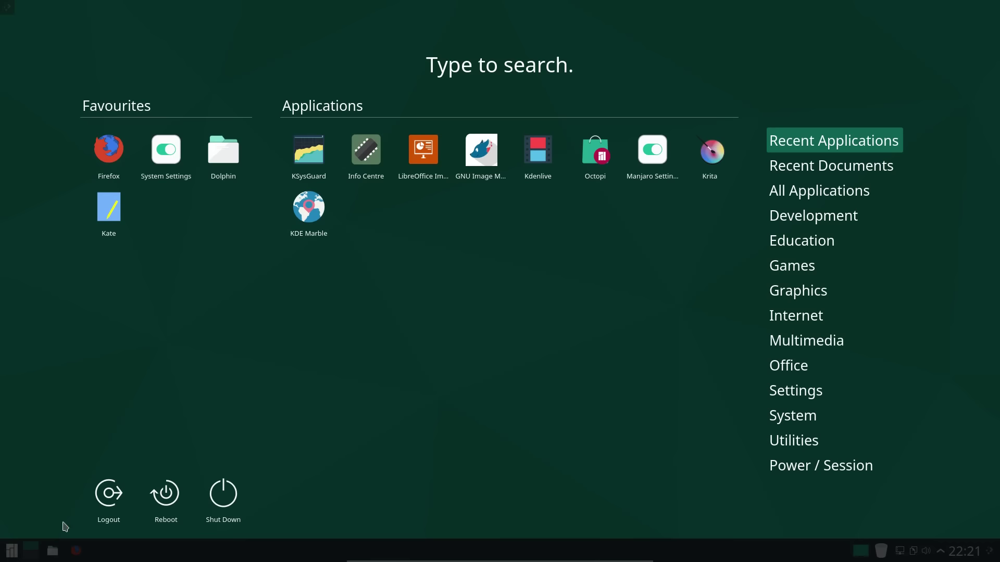
mouse_move(787, 218)
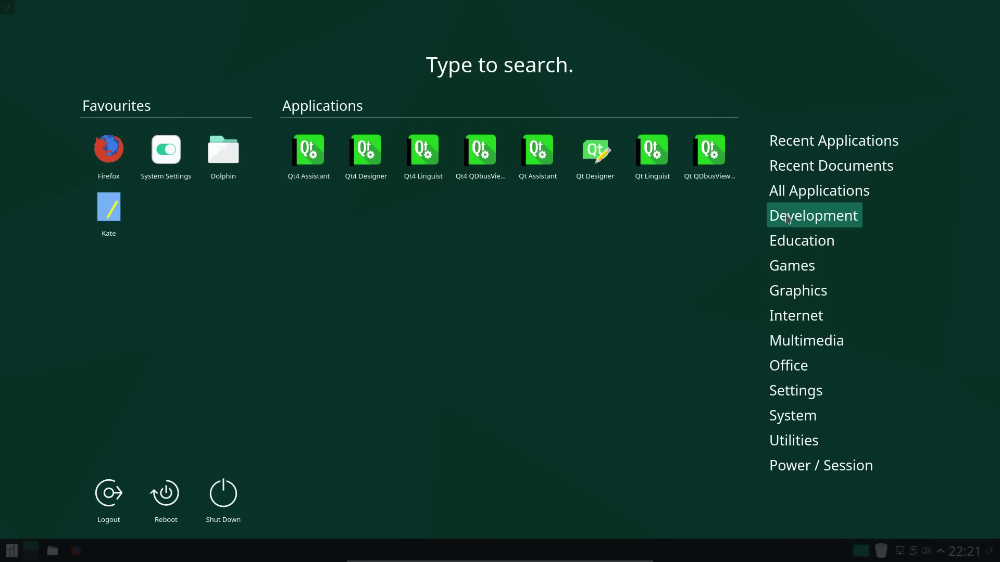
mouse_move(794, 245)
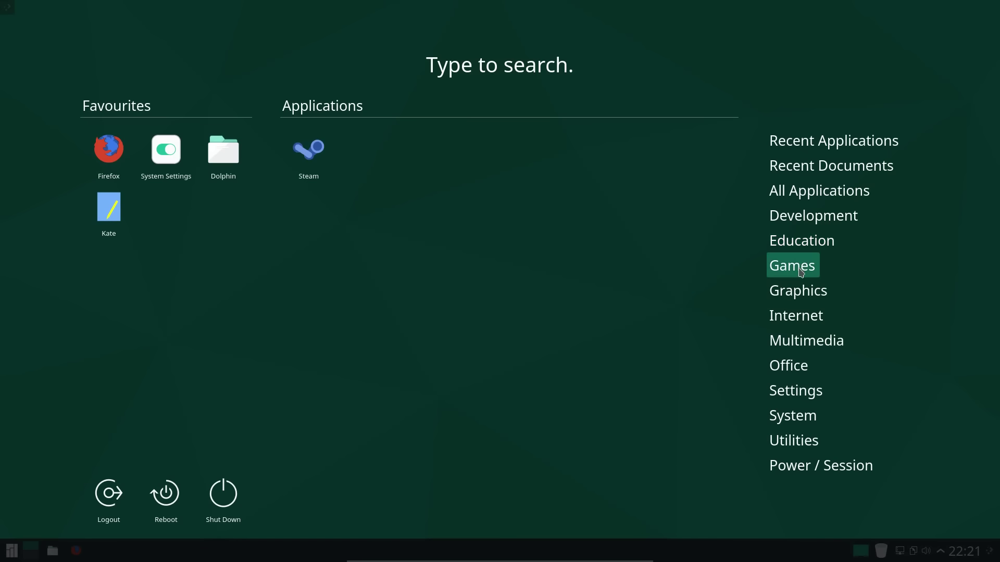
mouse_move(808, 298)
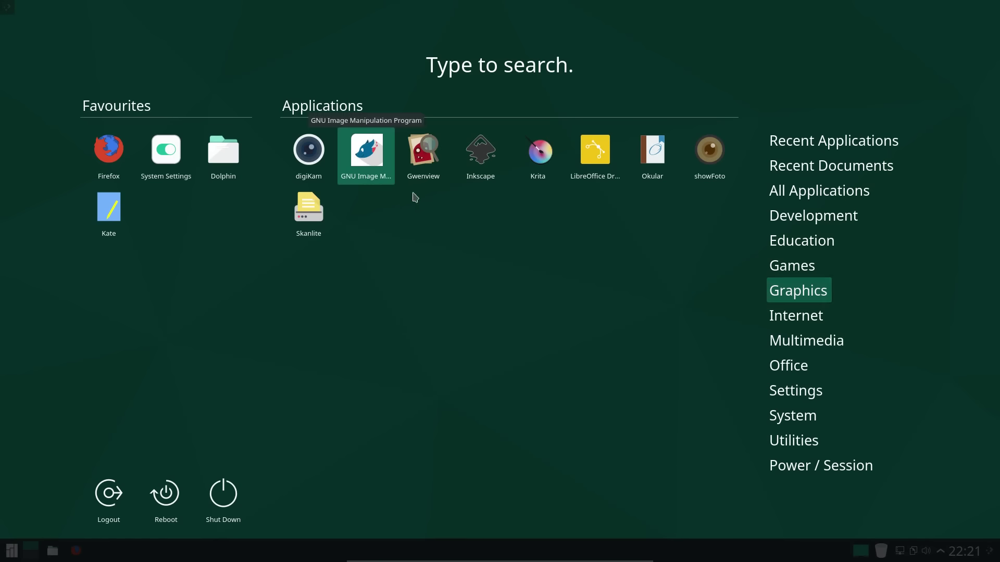
mouse_move(800, 323)
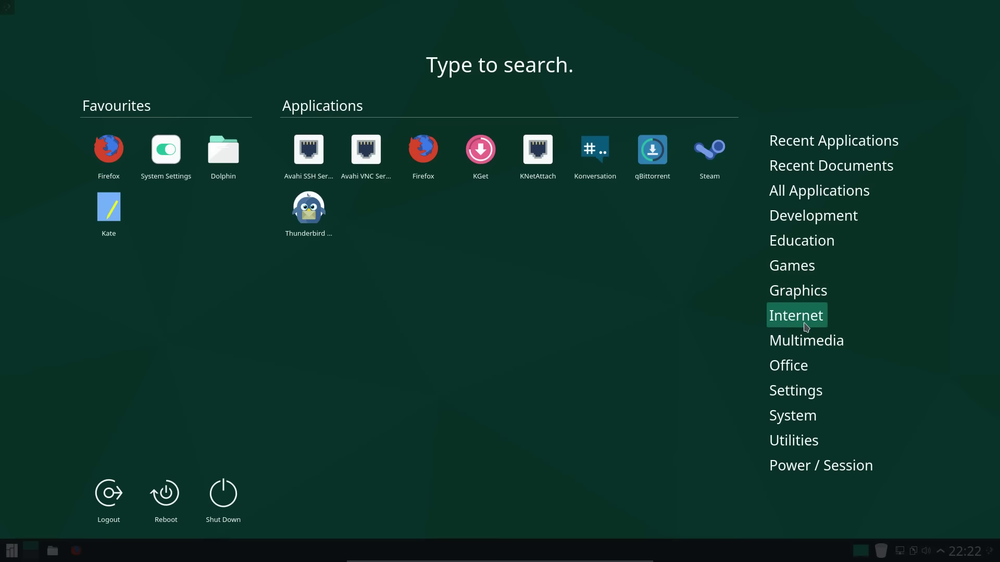
mouse_move(804, 343)
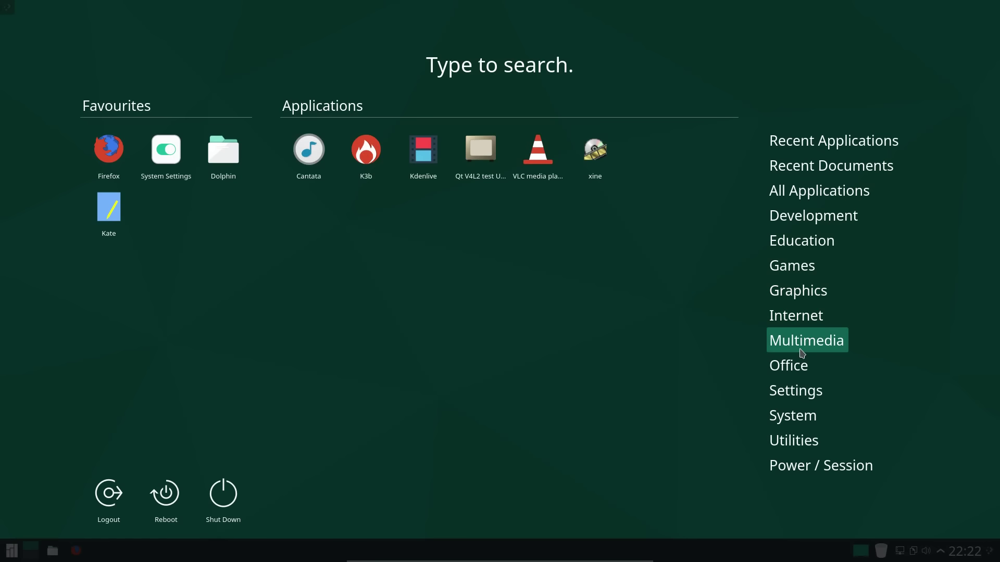
mouse_move(799, 375)
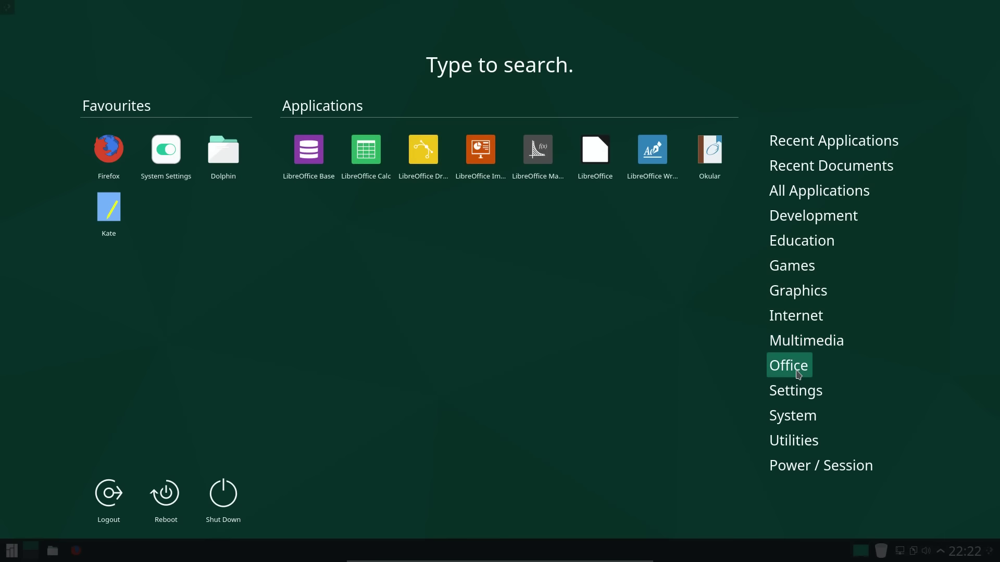
mouse_move(799, 393)
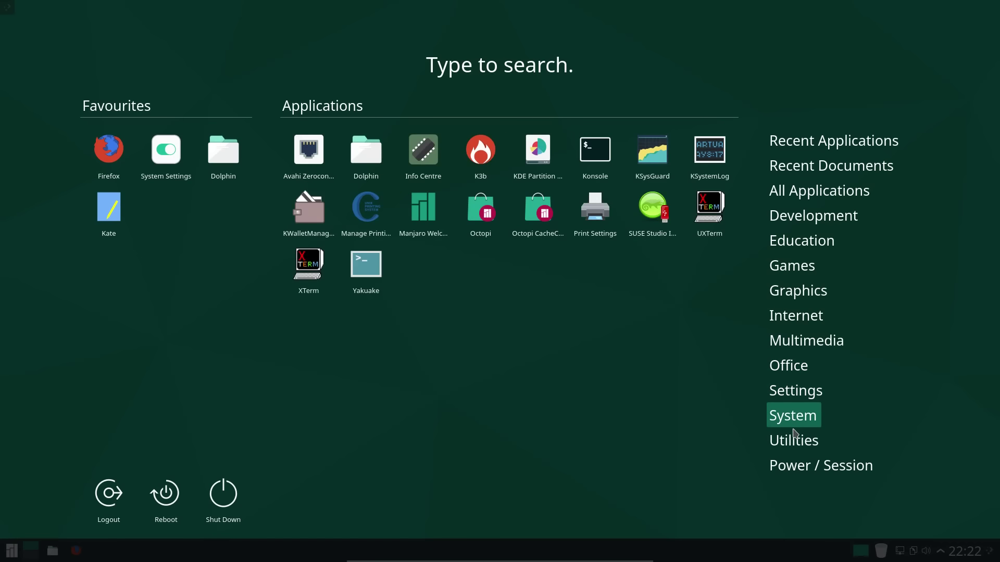
mouse_move(795, 440)
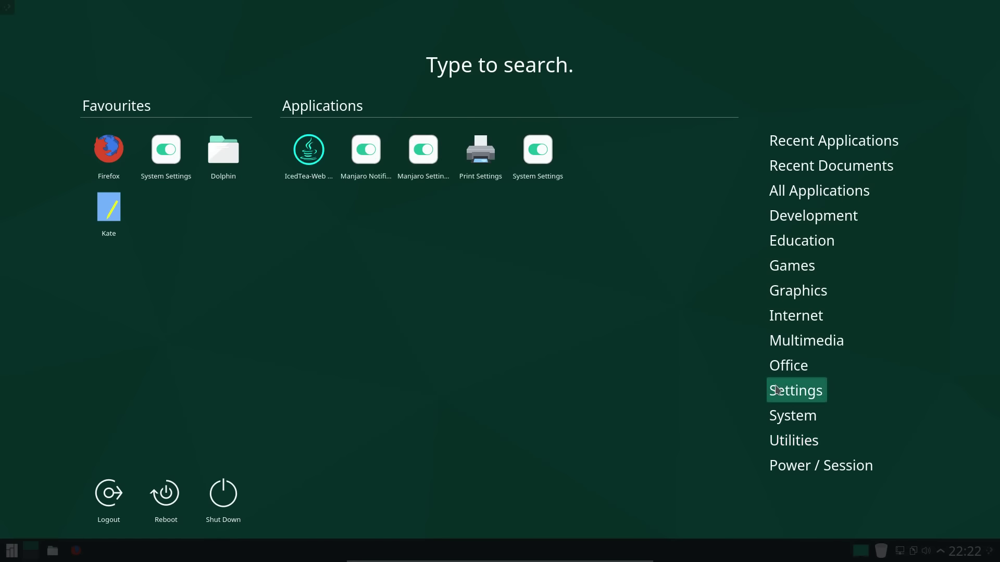
mouse_move(788, 414)
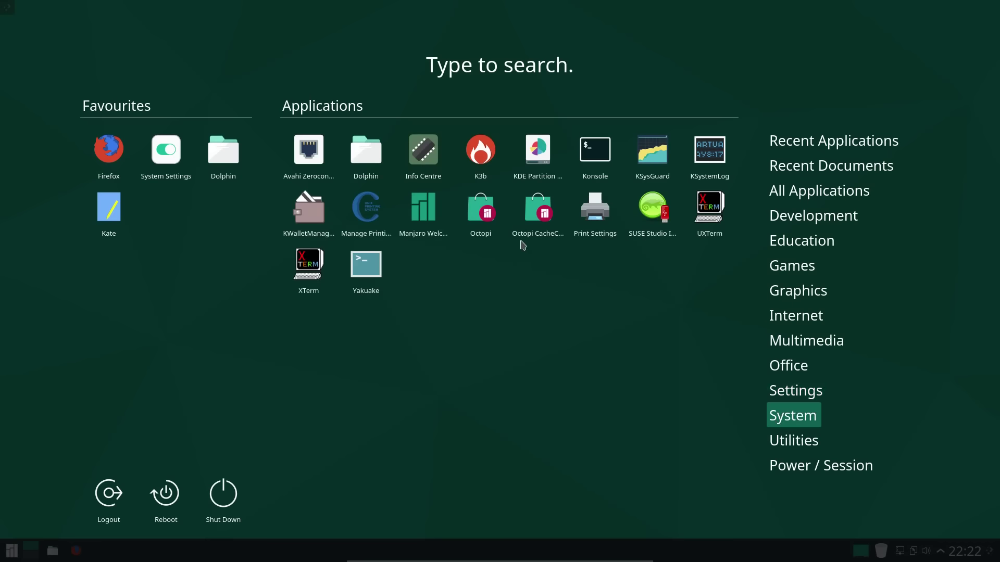
Step: Launch Octopi, search 'kdenli', then clear the search to list all packages
click(484, 221)
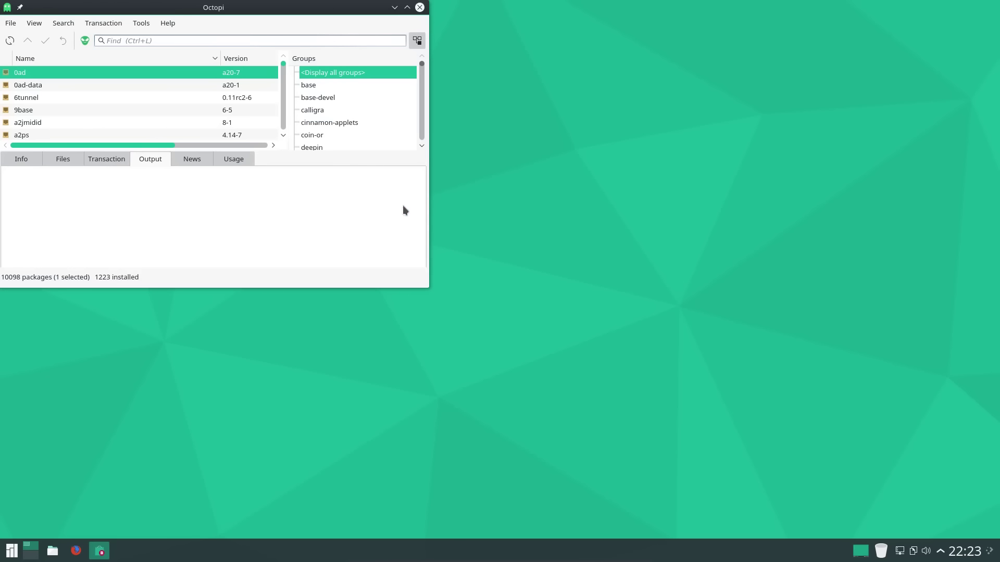
click(270, 42)
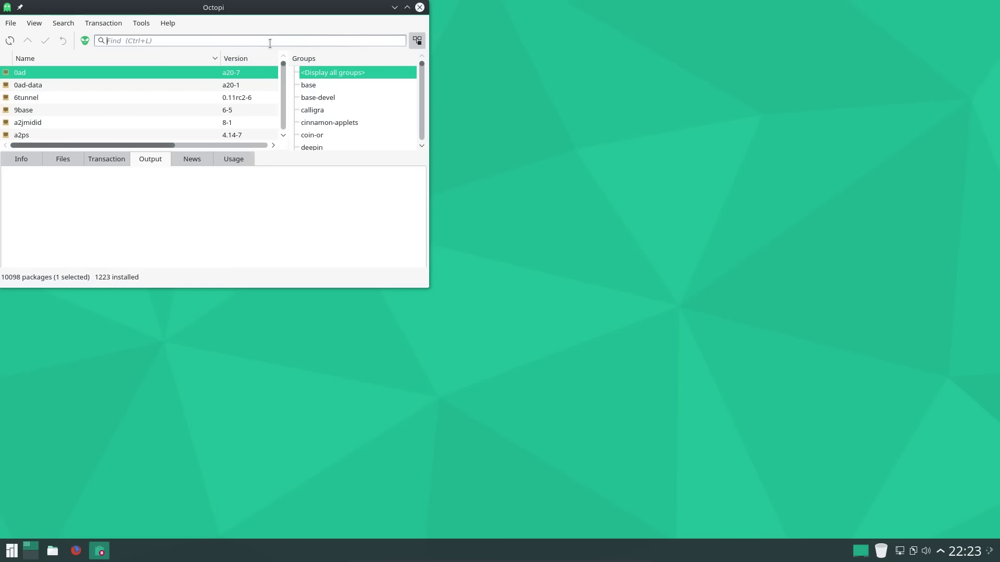
text(kdenli)
key(ctrl+a)
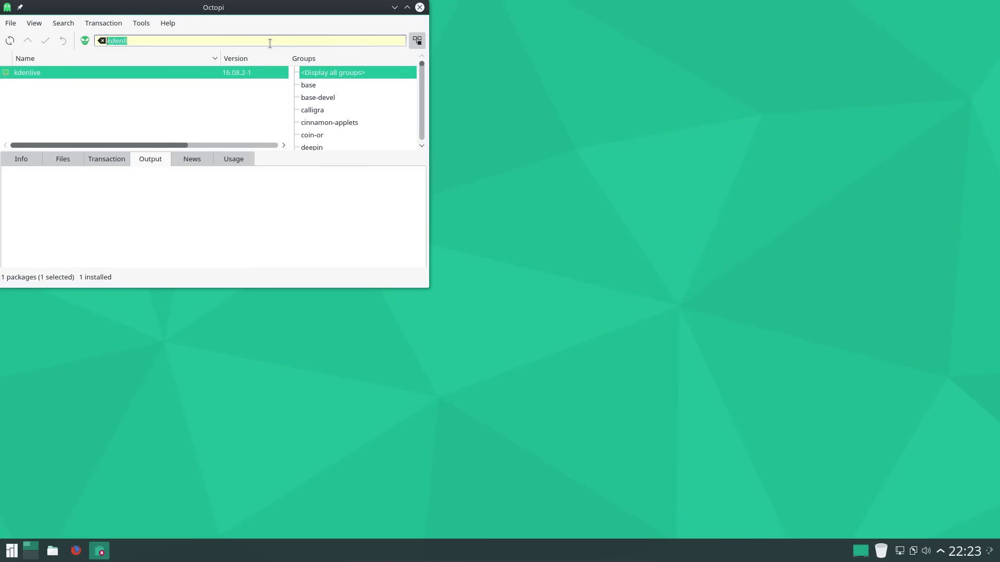
key(BackSpace)
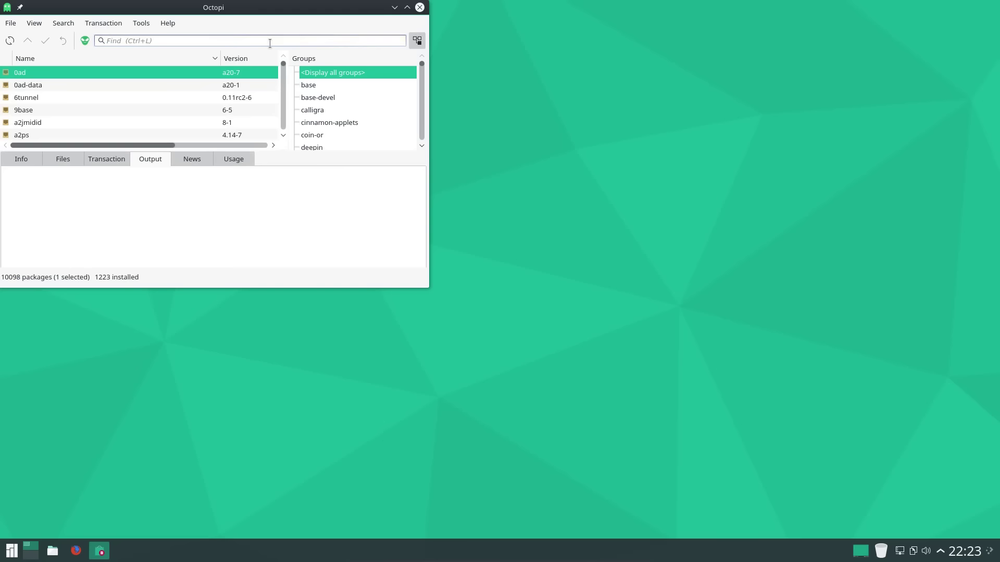
Step: Show the 0ad-data package's Info details and enlarge the Octopi window
click(46, 84)
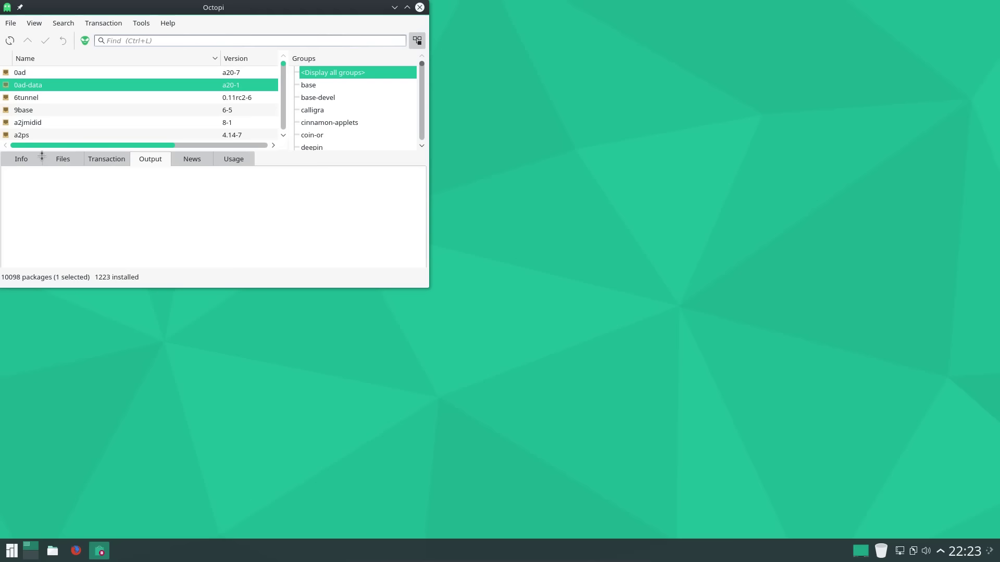
click(19, 158)
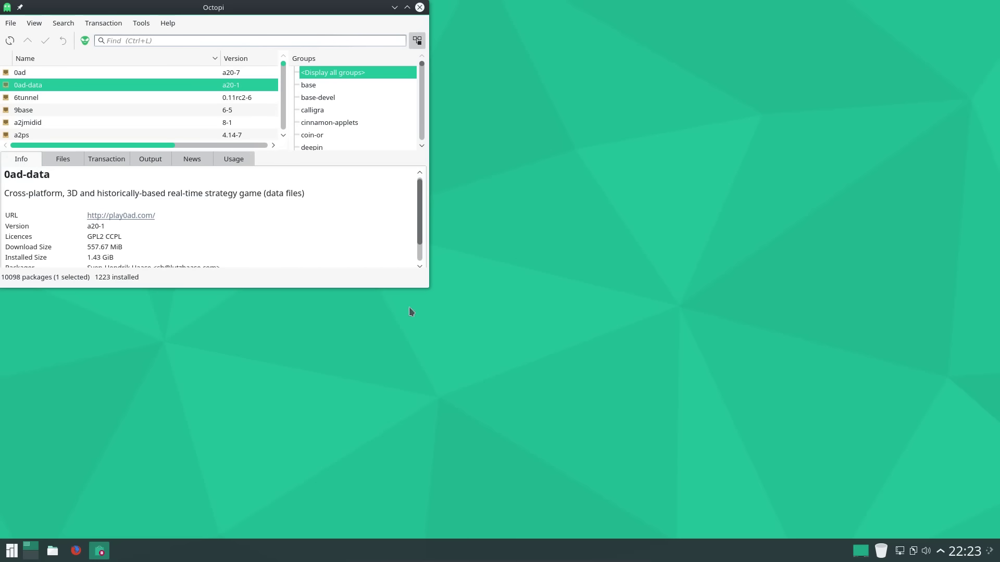
drag(427, 292, 560, 444)
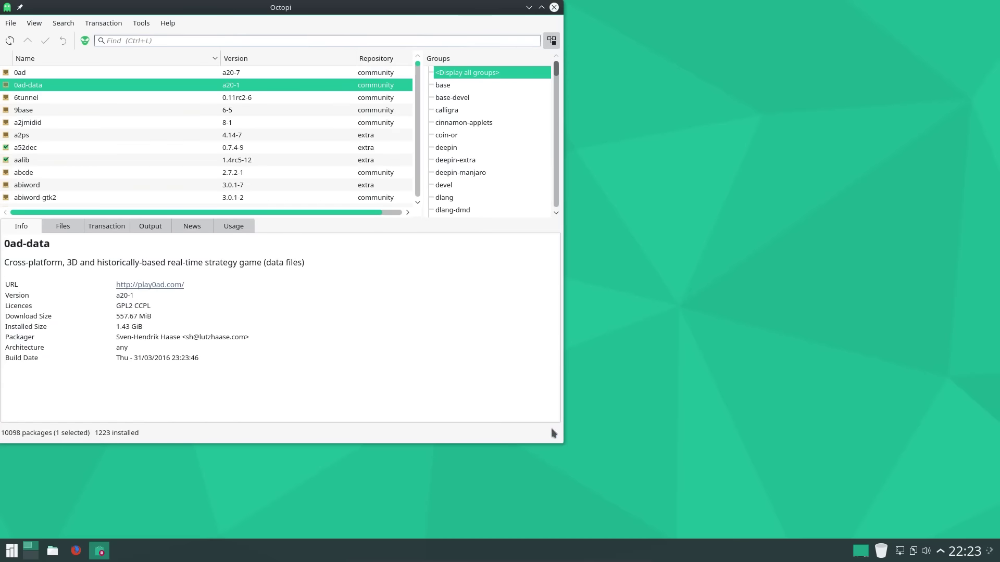
Step: Quit Octopi and launch Manjaro Settings from the launcher's Settings category
key(ctrl+q)
click(11, 551)
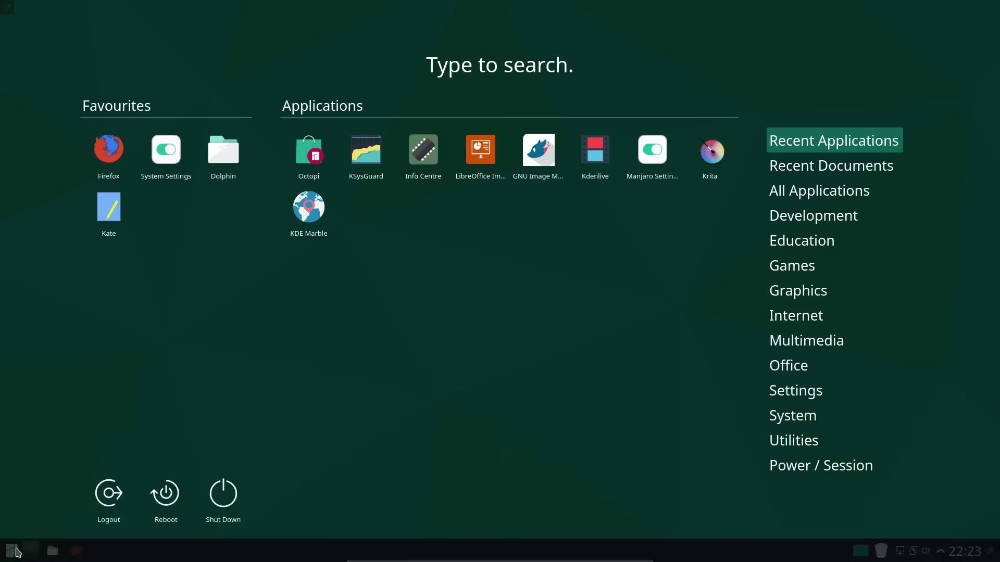
click(811, 399)
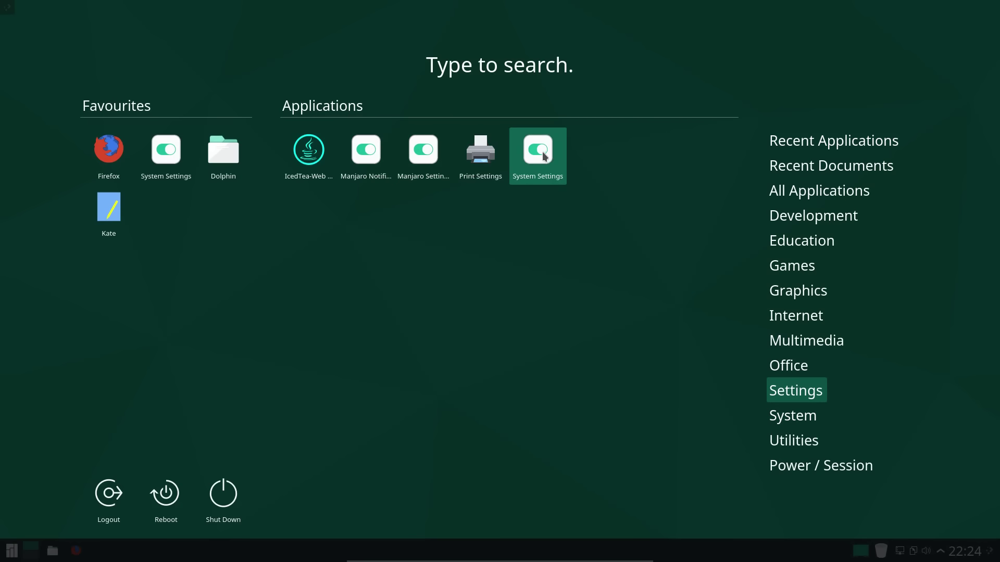
click(424, 154)
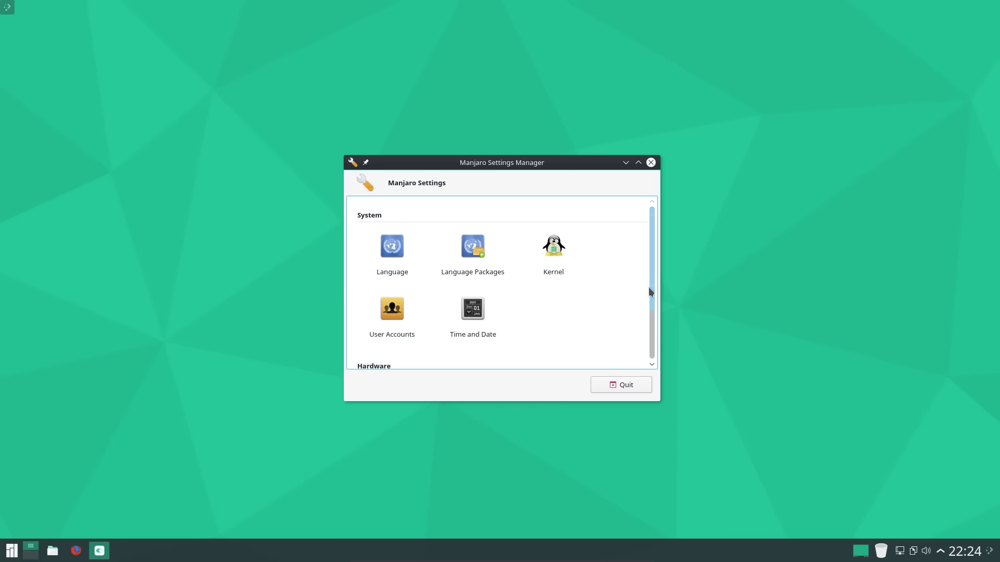
Step: Open Hardware Detection and expand Generic system peripheral, Multimedia and Serial bus controllers
drag(653, 288, 643, 341)
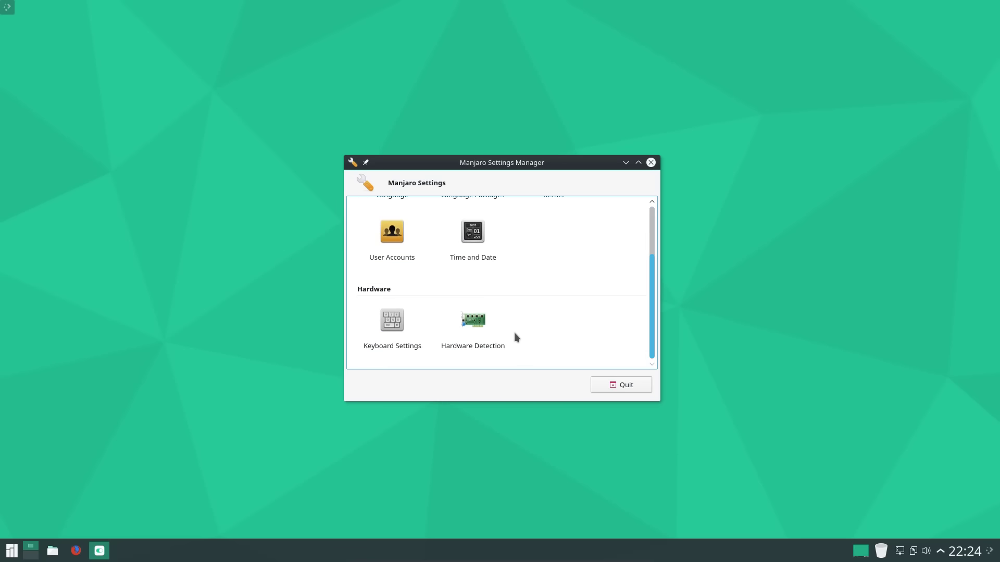
click(472, 323)
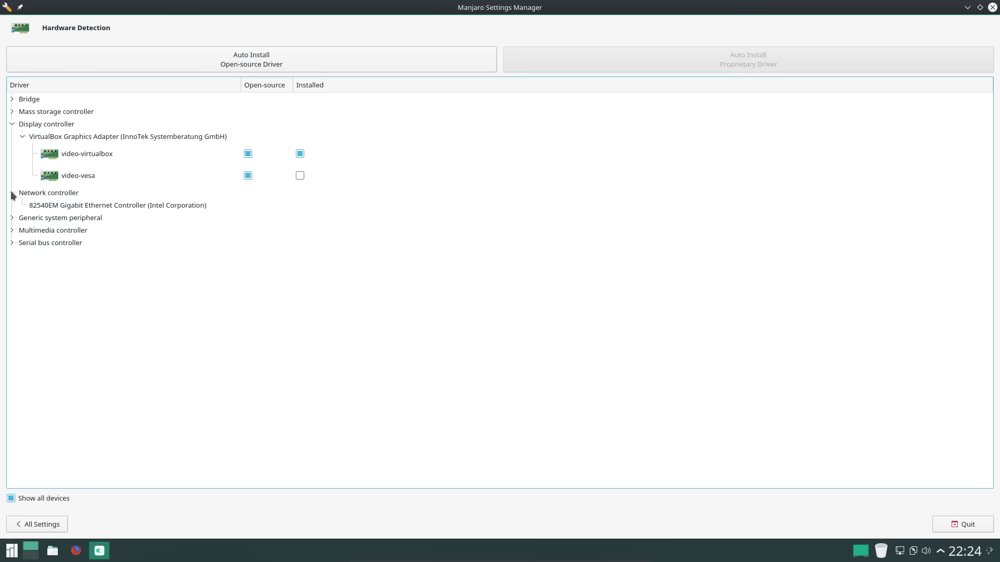
click(12, 217)
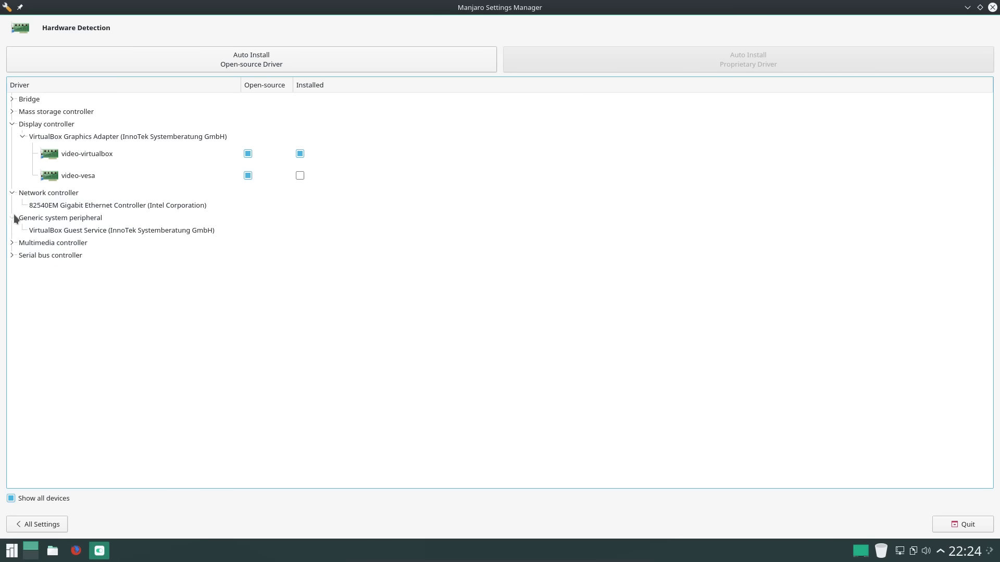
click(16, 243)
click(12, 268)
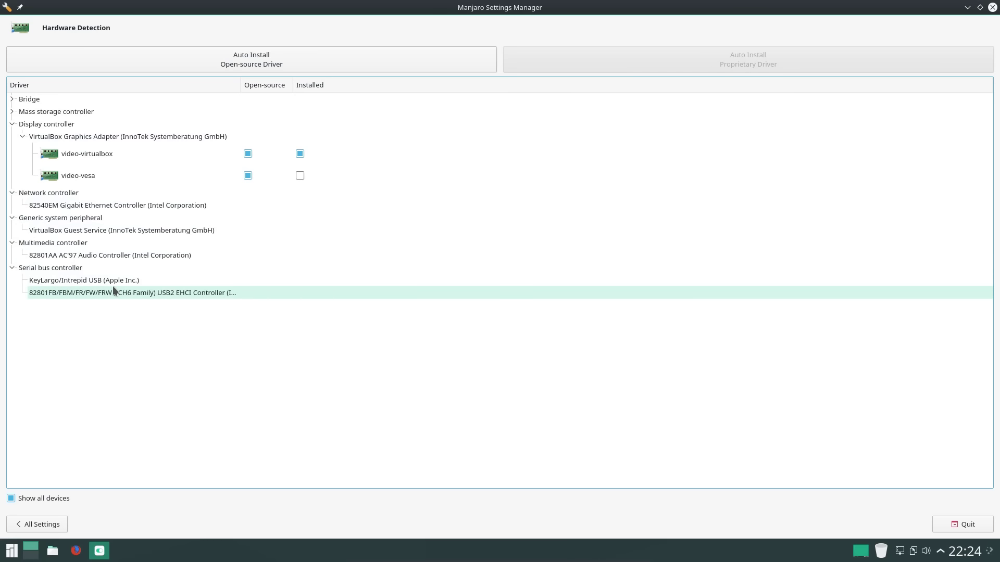
Step: Install the en_GB and en_US packages from the Language Packages page
key(alt+Left)
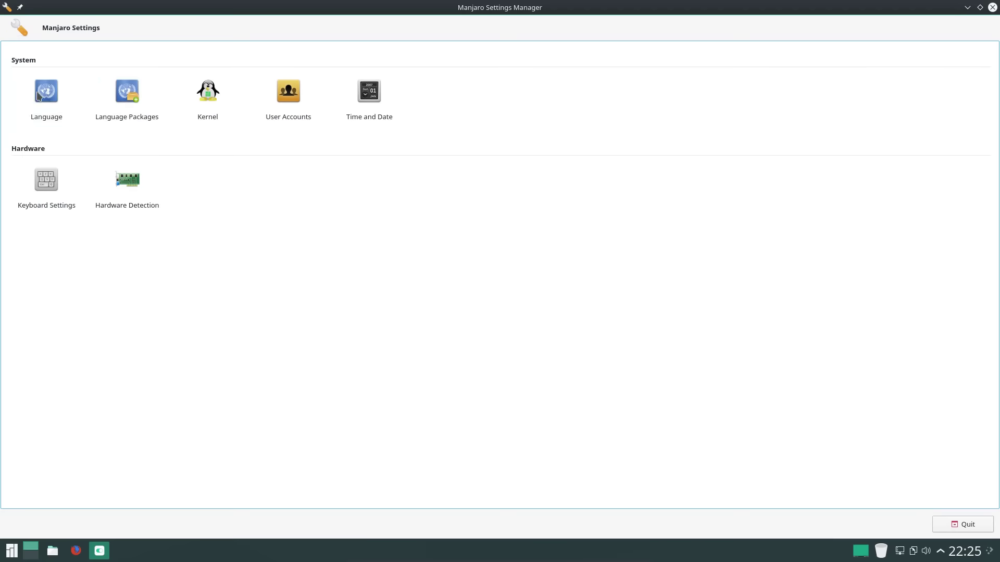
click(122, 102)
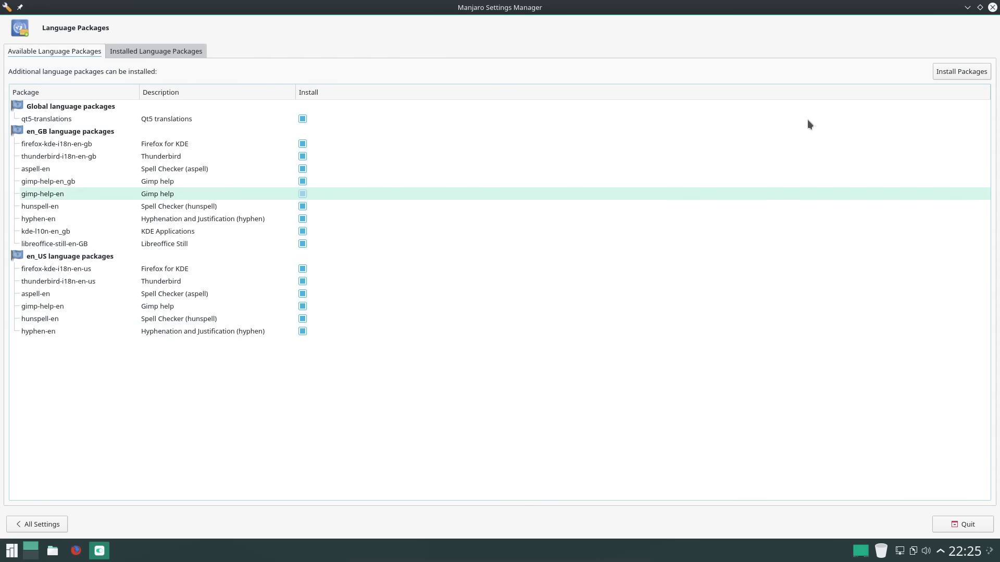
click(961, 71)
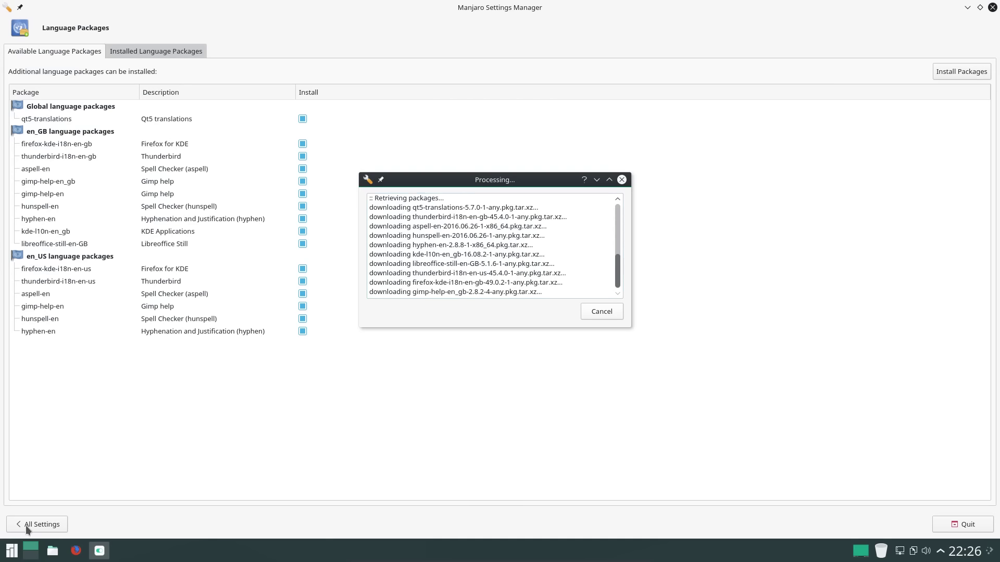
click(13, 543)
Step: Launch Info Centre via a 'kin' search and enlarge the System Settings window
text(kin)
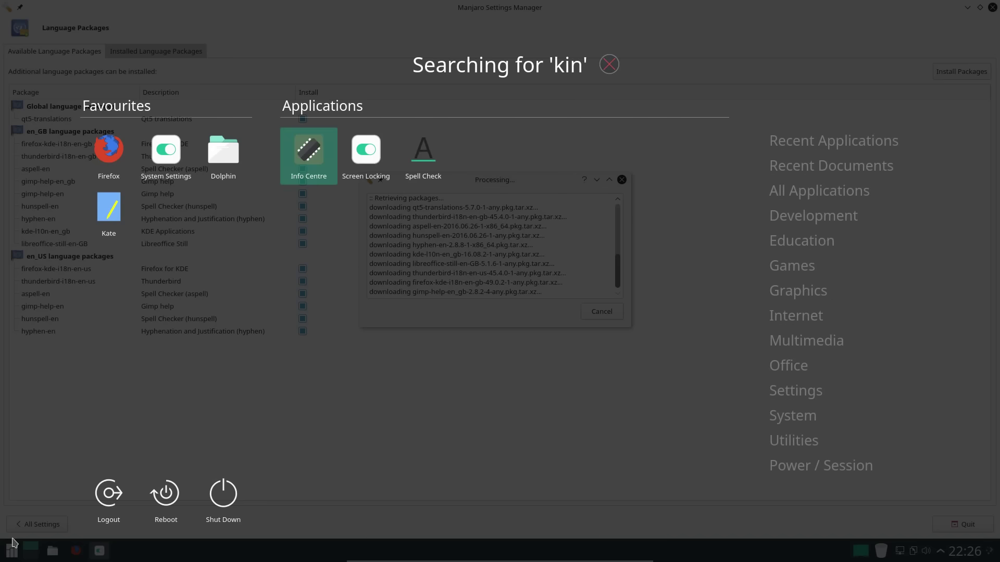
click(333, 171)
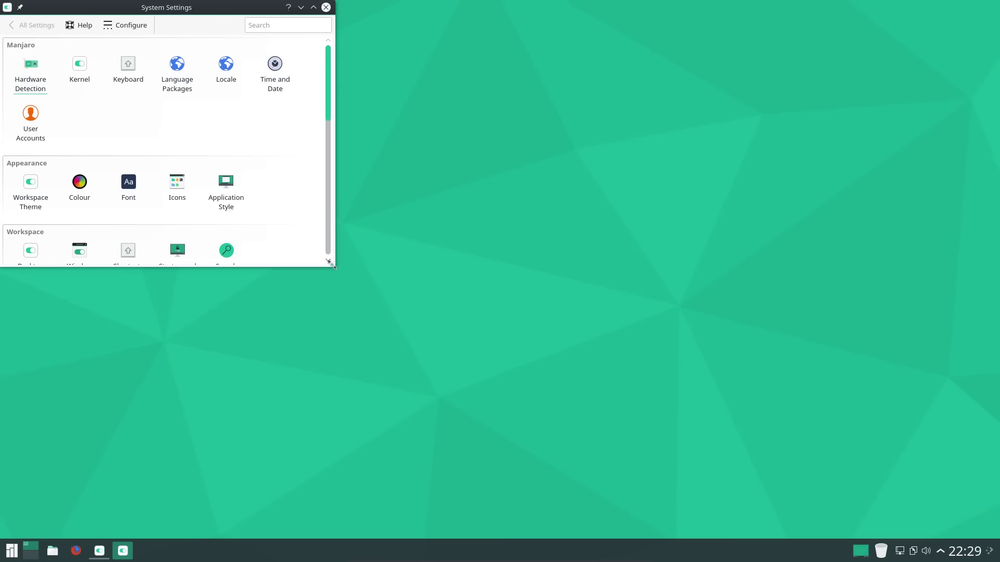
drag(334, 268, 533, 462)
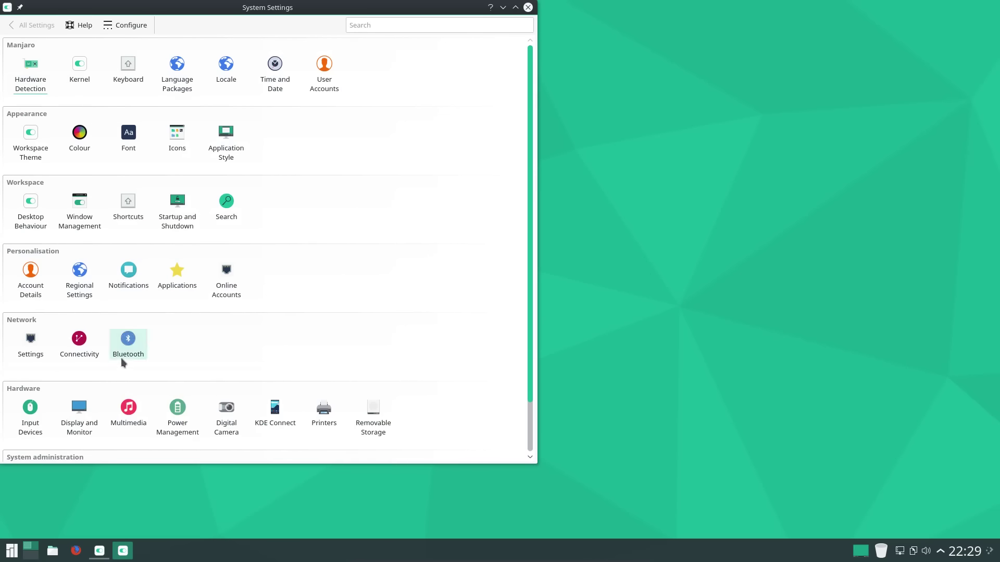
Step: Select Breeze in the Icons settings in place of Maia and apply it
mouse_move(114, 342)
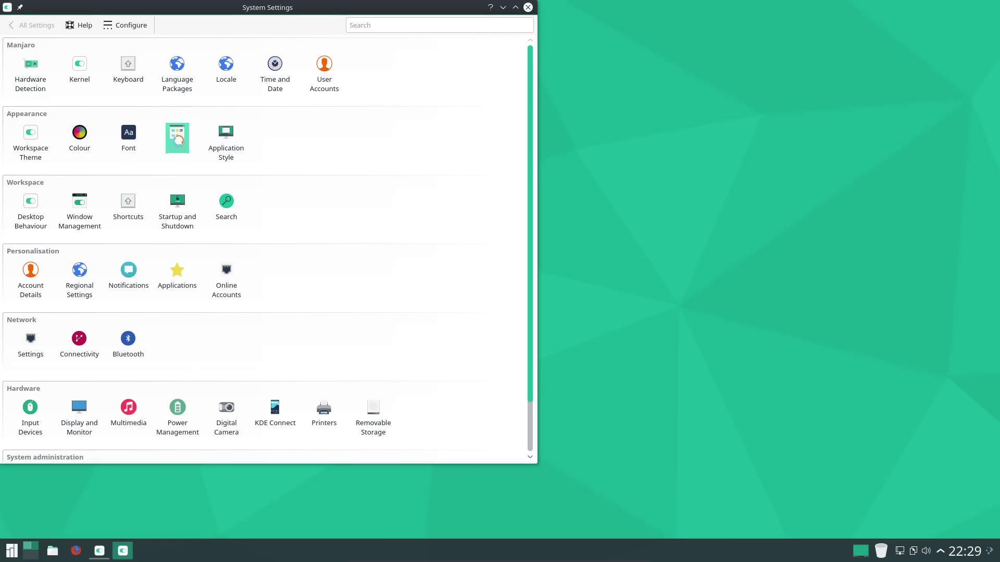
click(178, 141)
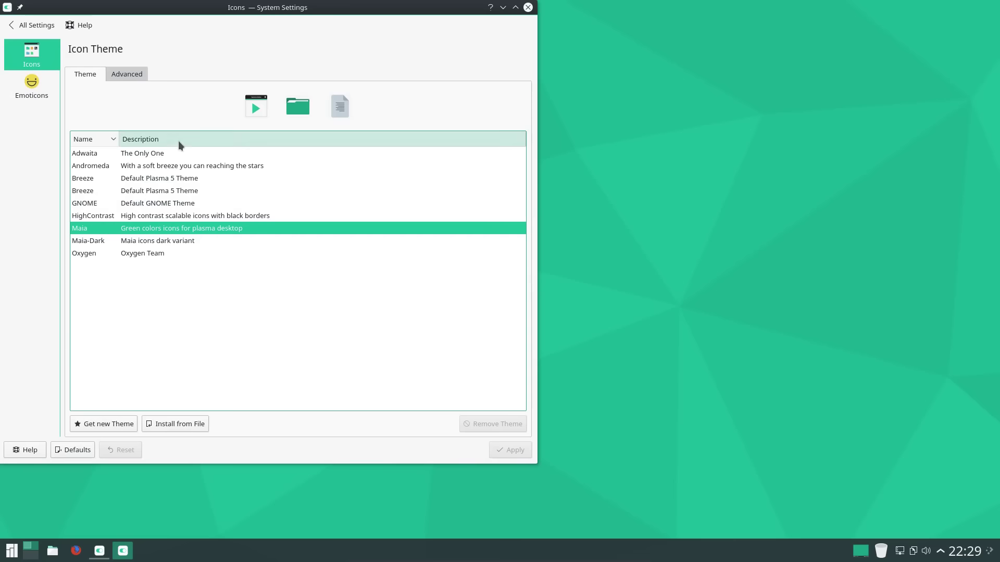
click(173, 195)
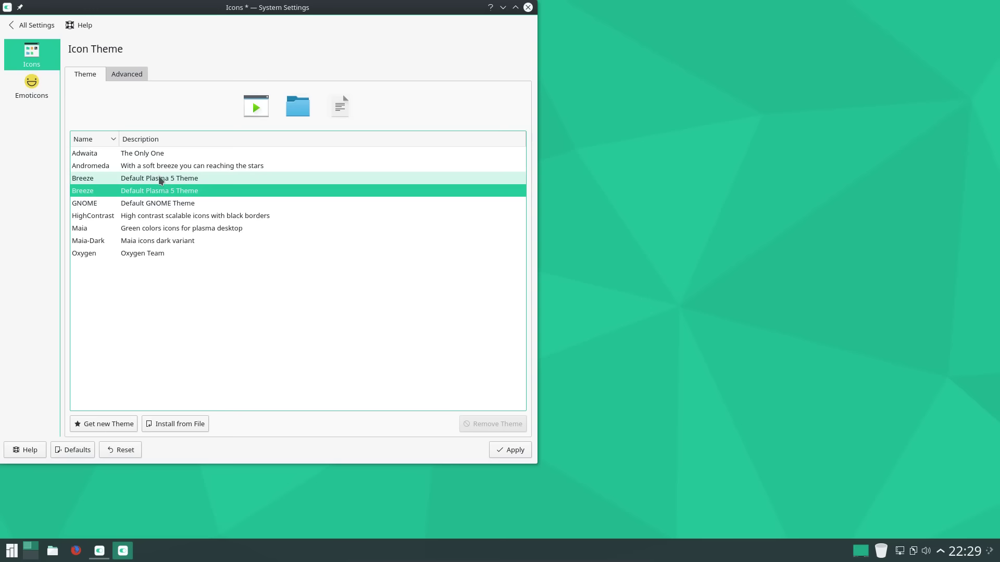
click(511, 449)
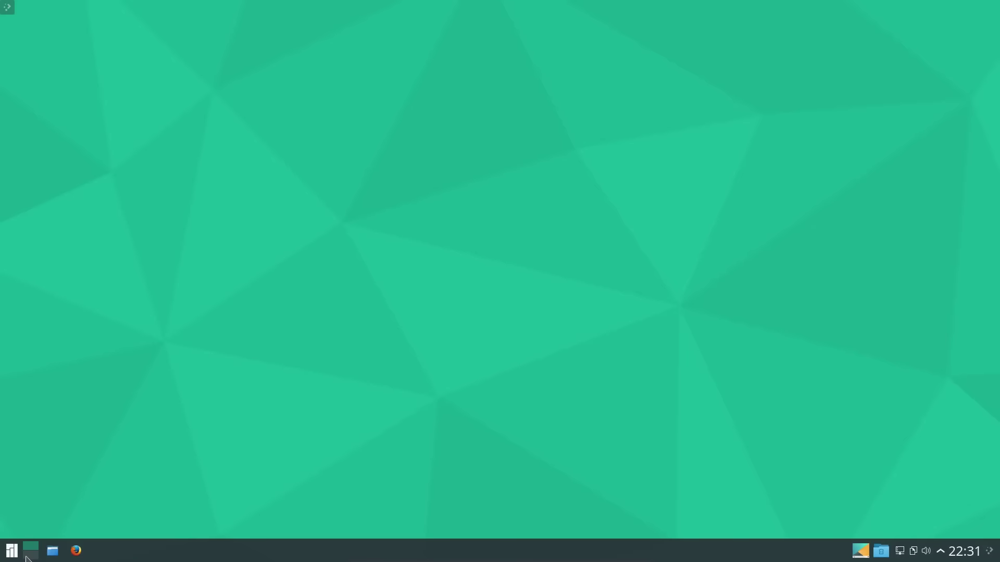
key(super)
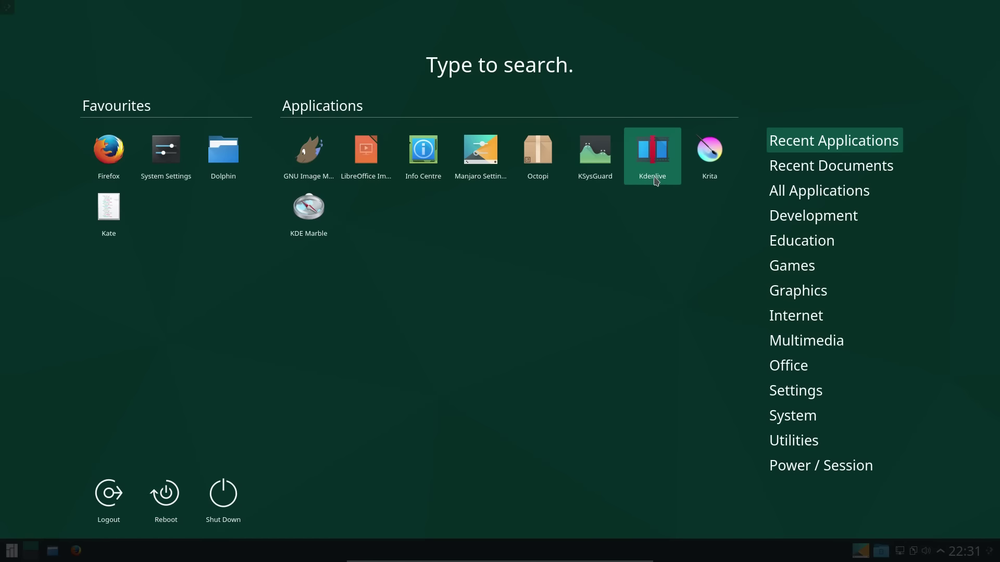
Step: Browse the Education, Settings and System categories, then close the launcher to reveal the bare desktop
mouse_move(789, 253)
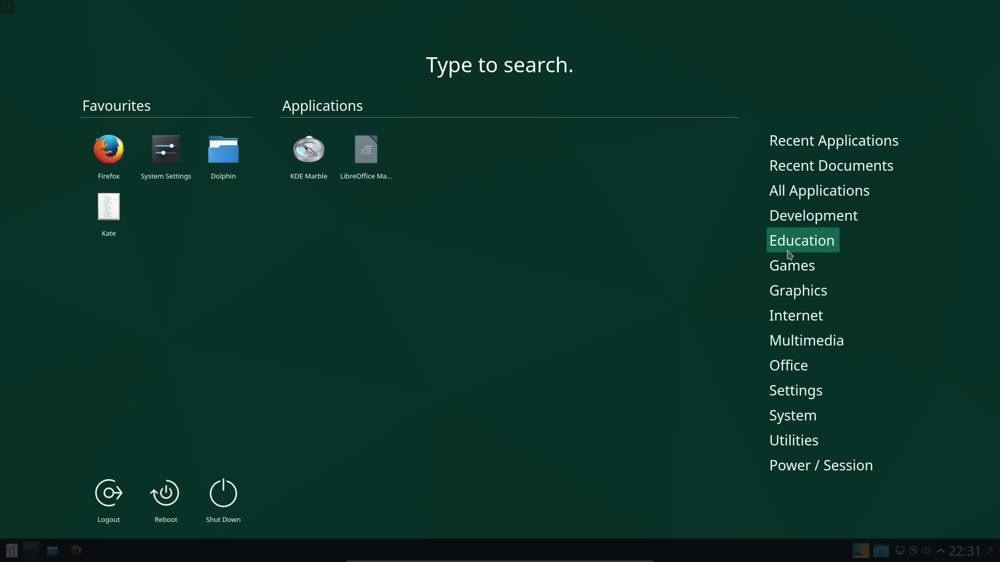
mouse_move(798, 399)
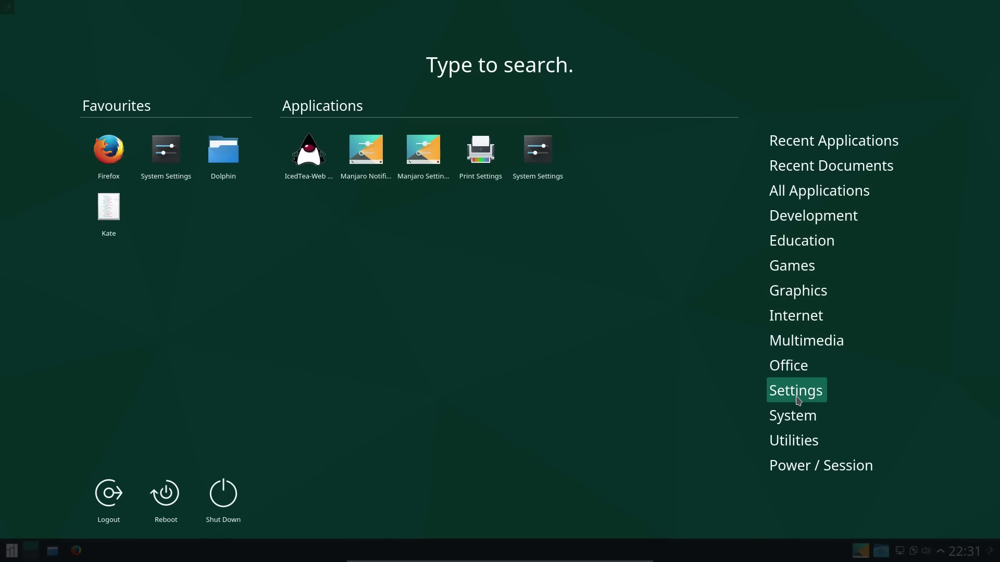
mouse_move(795, 419)
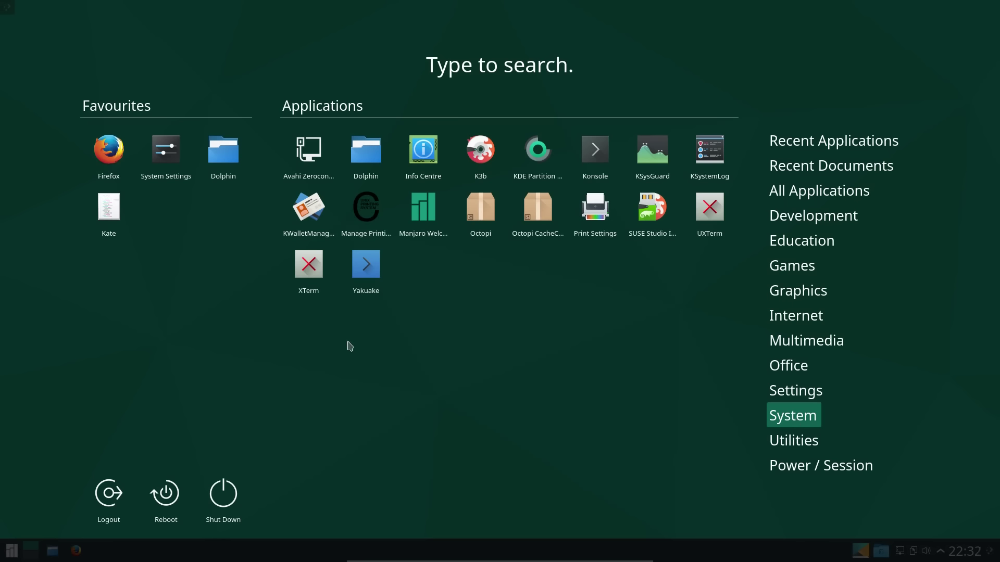
click(386, 423)
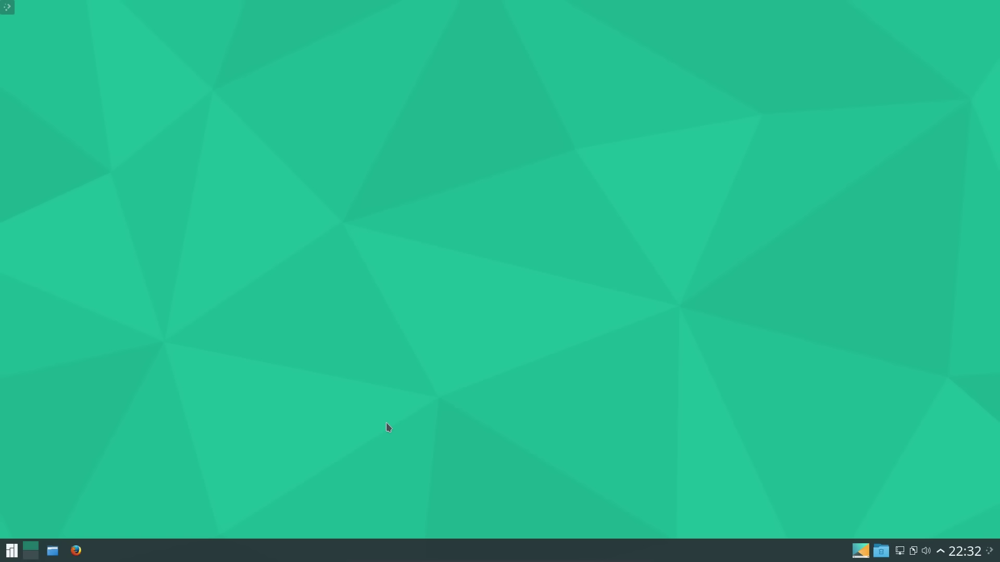